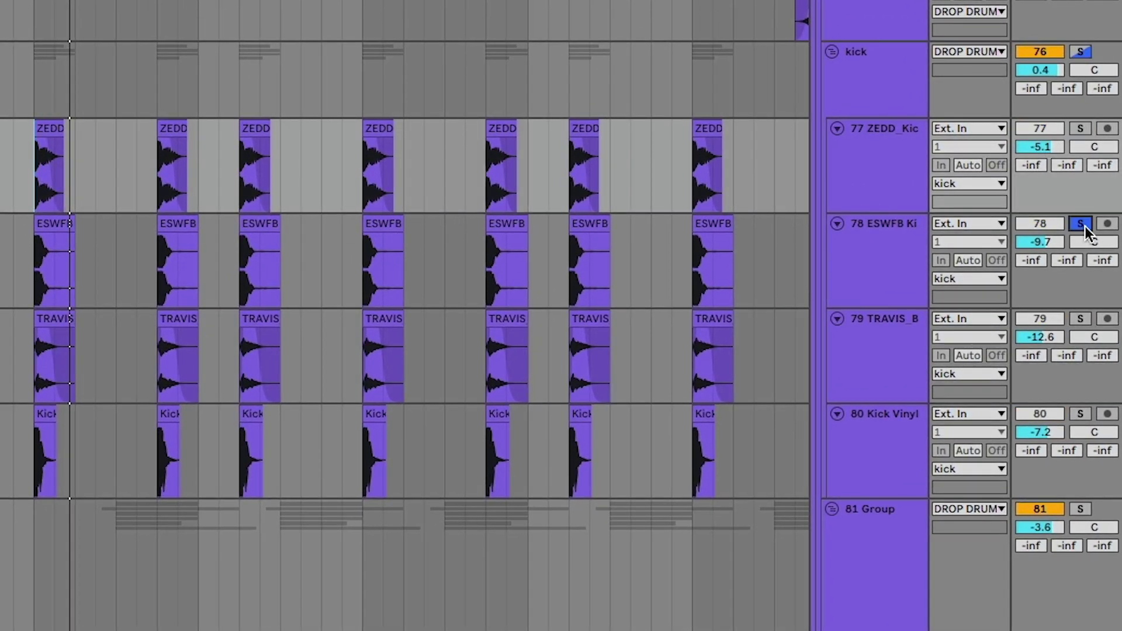
# - Solo the snare layers one at a time from Snare - 145 on track 83 and listen to each
pyautogui.scroll(-4, 584, 251)
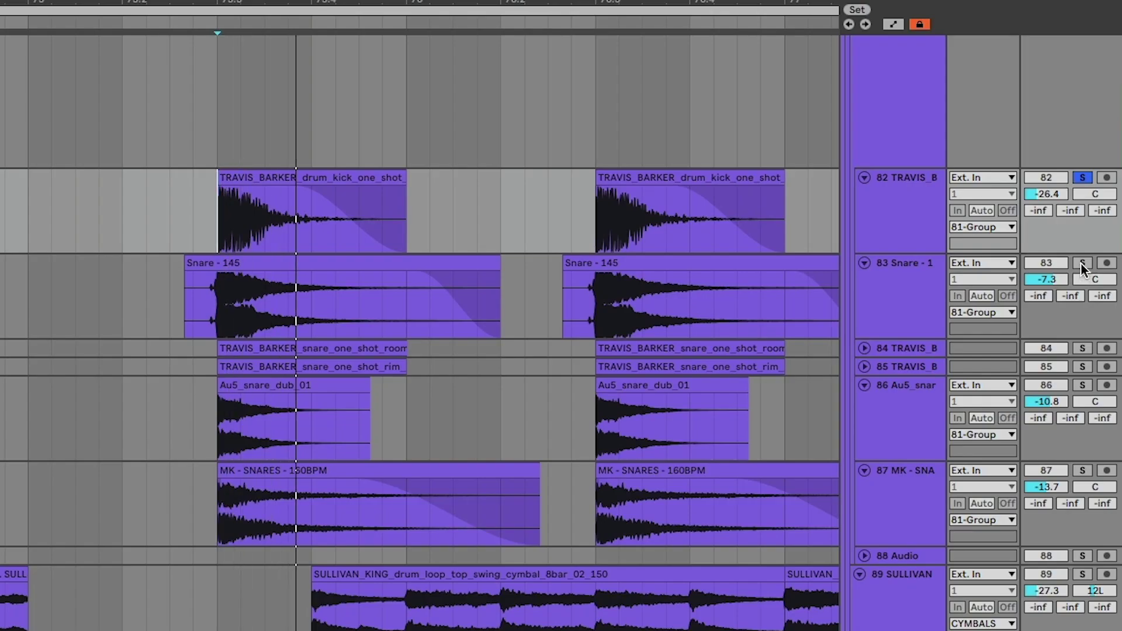
pyautogui.click(1082, 264)
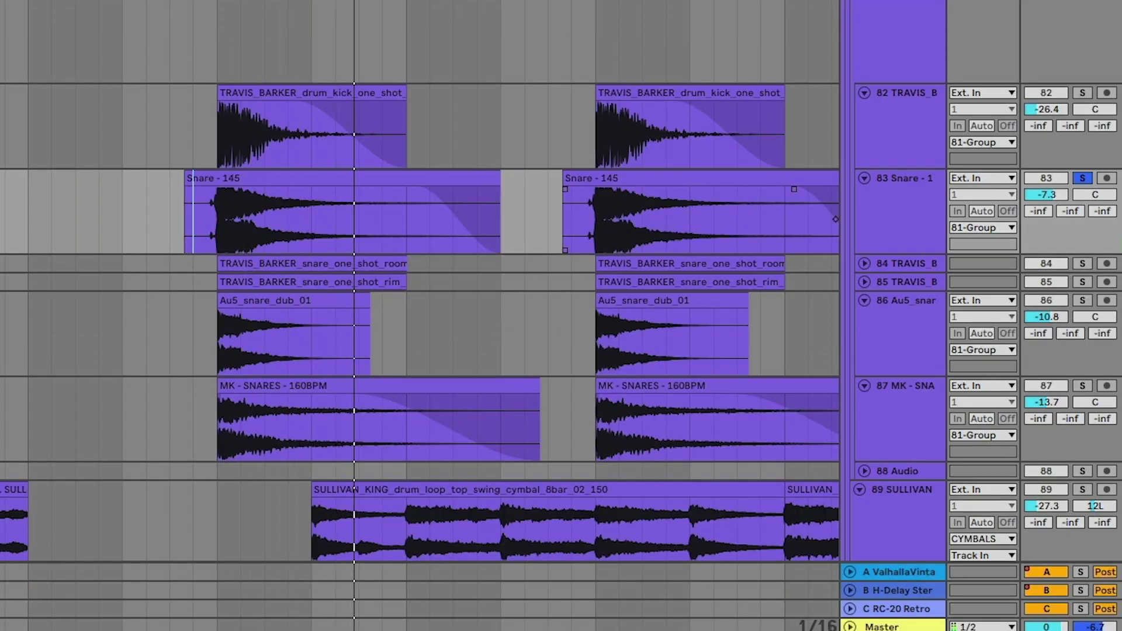
pyautogui.click(900, 347)
pyautogui.click(1083, 386)
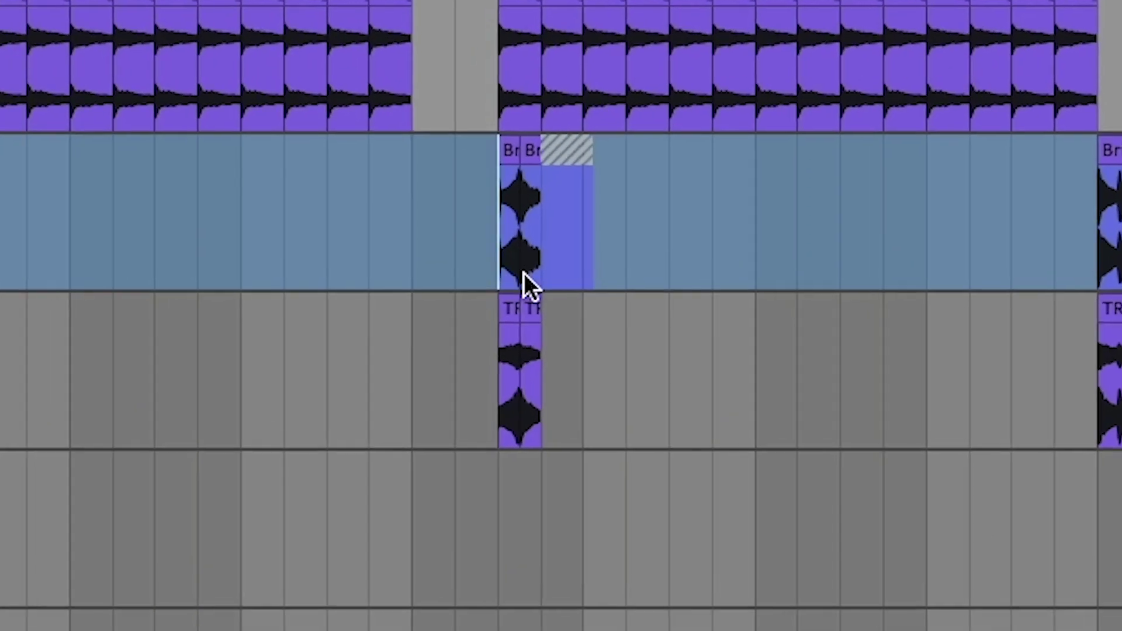
# - Fold all tracks and collapse the DRUMS group
pyautogui.click(662, 272)
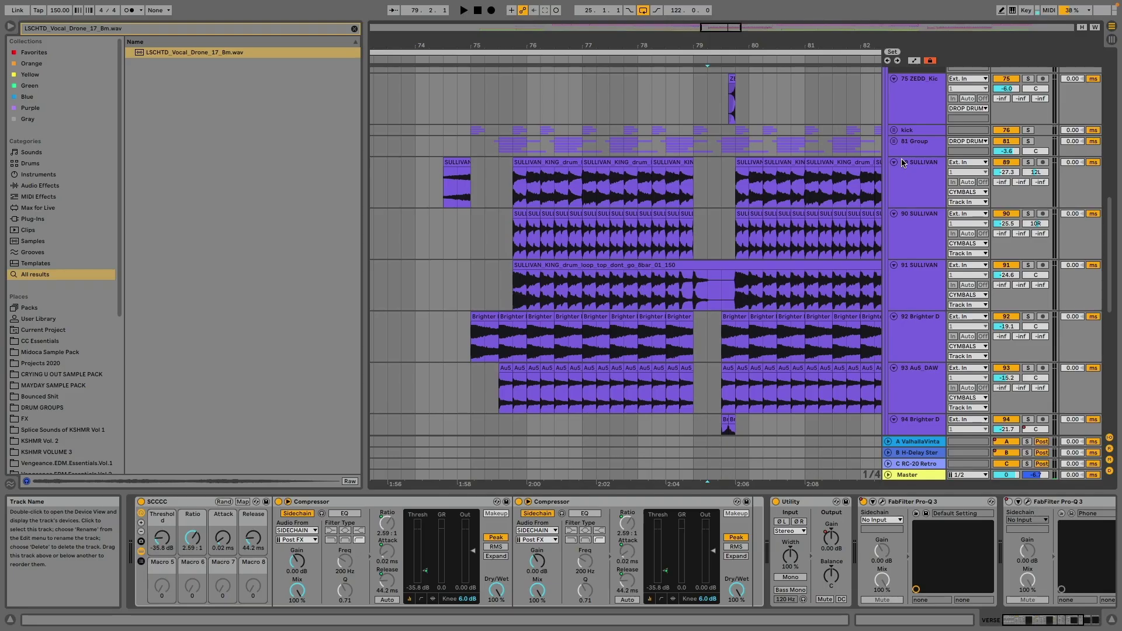
pyautogui.keyDown('alt'); pyautogui.click(894, 163); pyautogui.keyUp('alt')
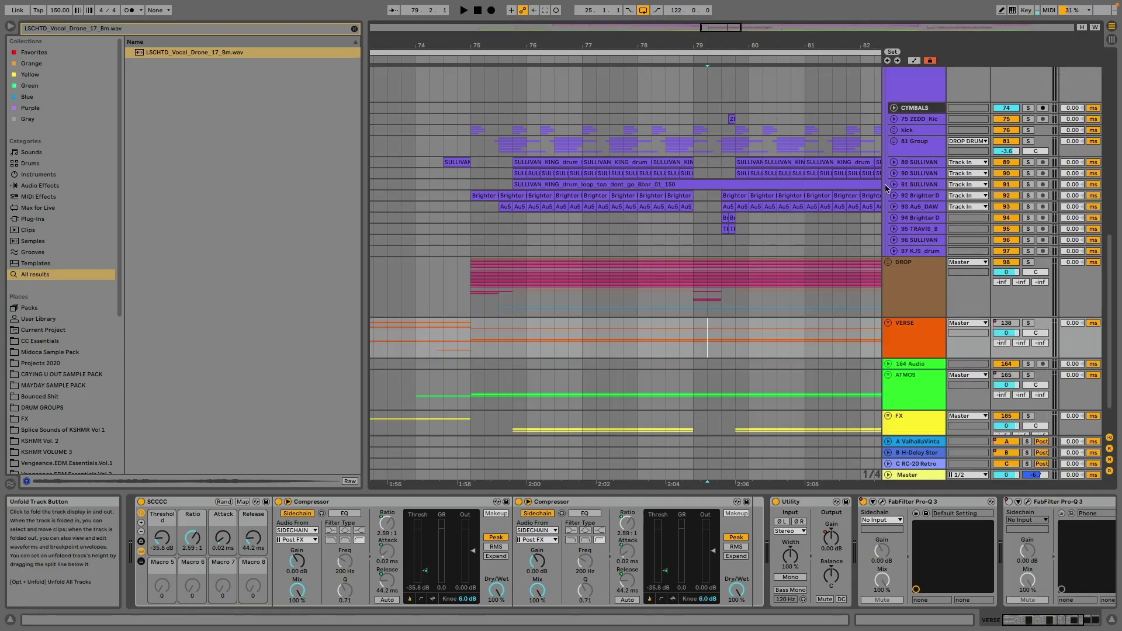
pyautogui.scroll(4, 899, 176)
pyautogui.click(901, 197)
pyautogui.scroll(5, 899, 201)
pyautogui.scroll(3, 897, 198)
pyautogui.click(888, 89)
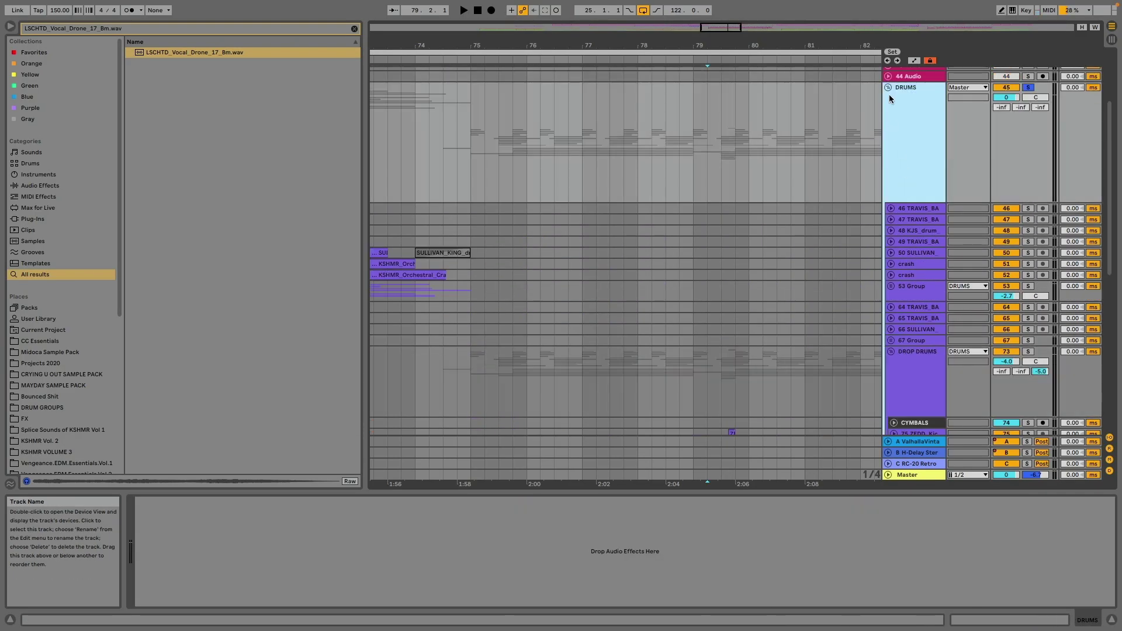
# - Play back the drop with the BASS group soloed and unfold all tracks to show its layers
pyautogui.press('space')
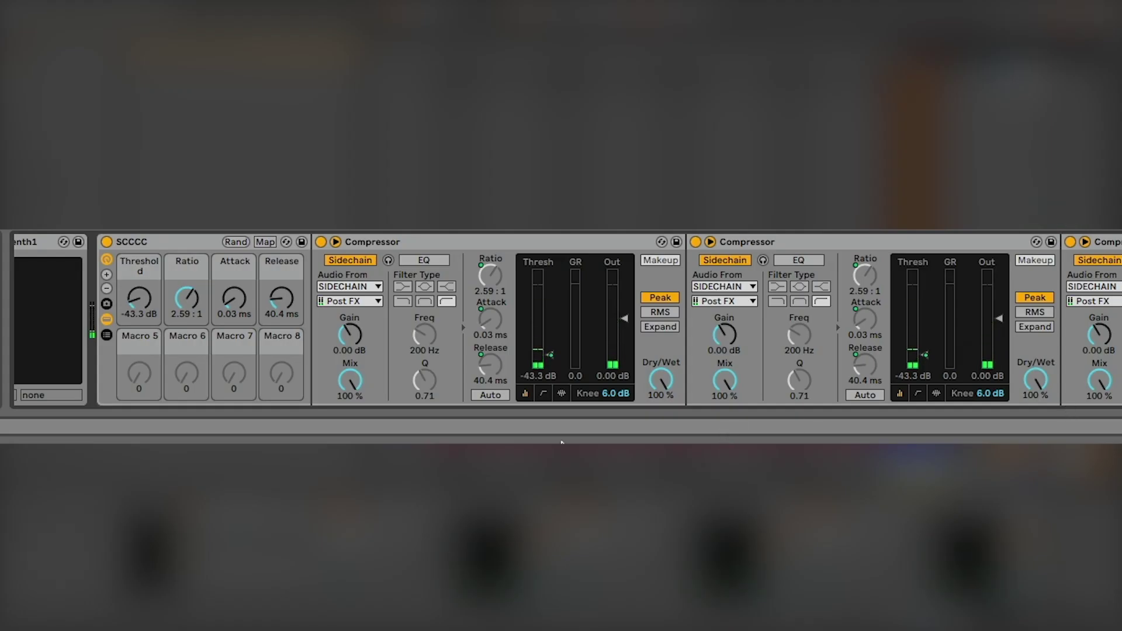
pyautogui.hscroll(-3, 263, 299)
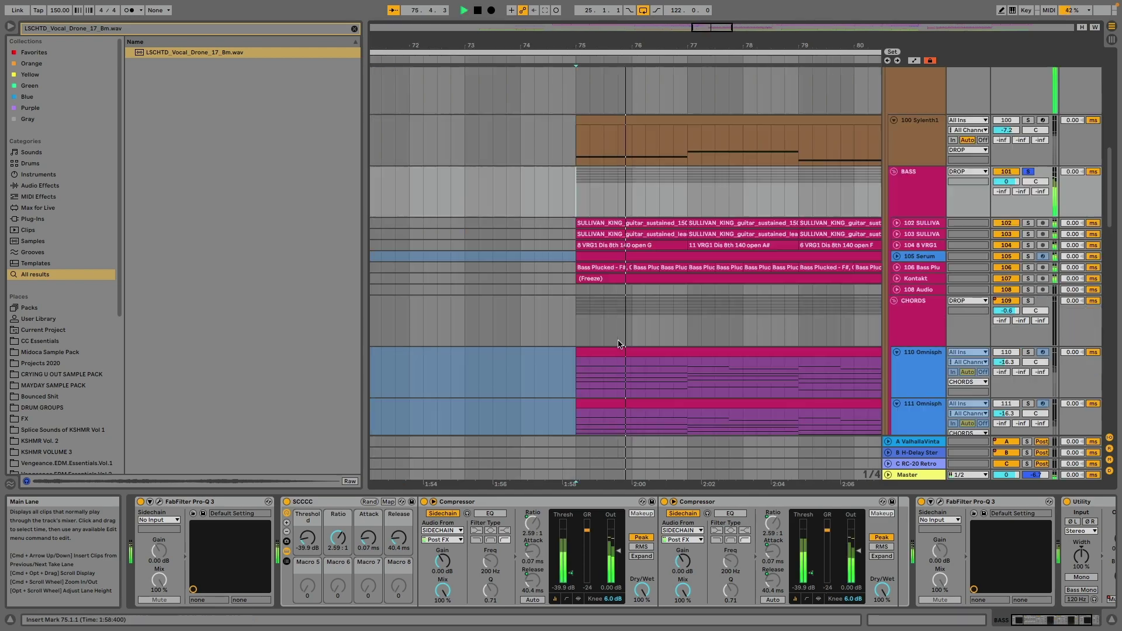
pyautogui.hscroll(3, 853, 204)
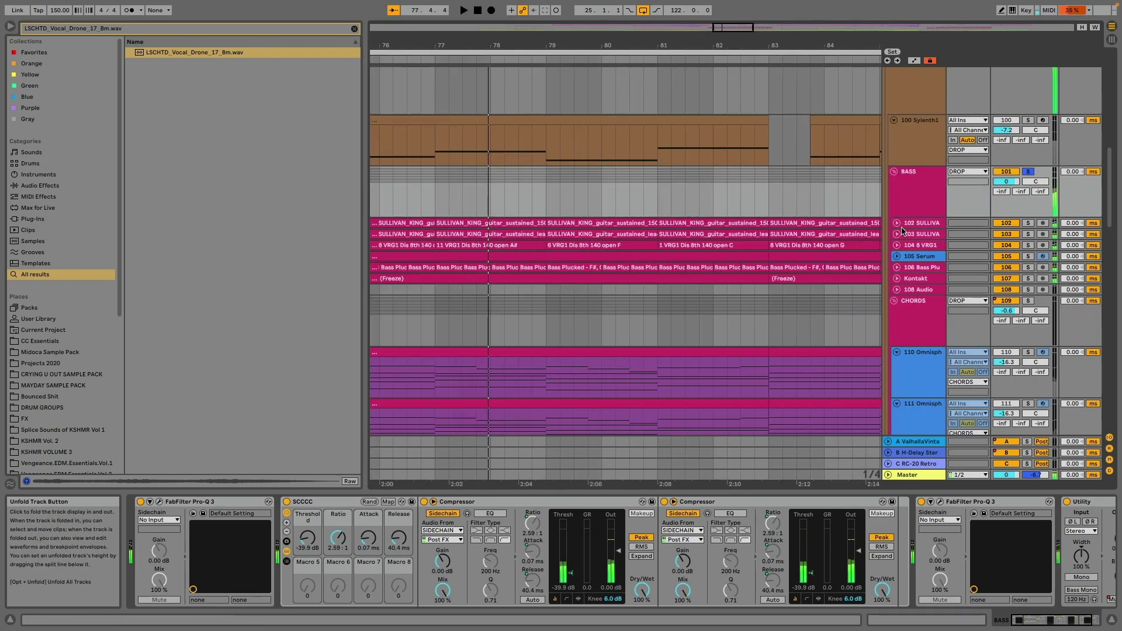
pyautogui.keyDown('alt'); pyautogui.click(897, 224); pyautogui.keyUp('alt')
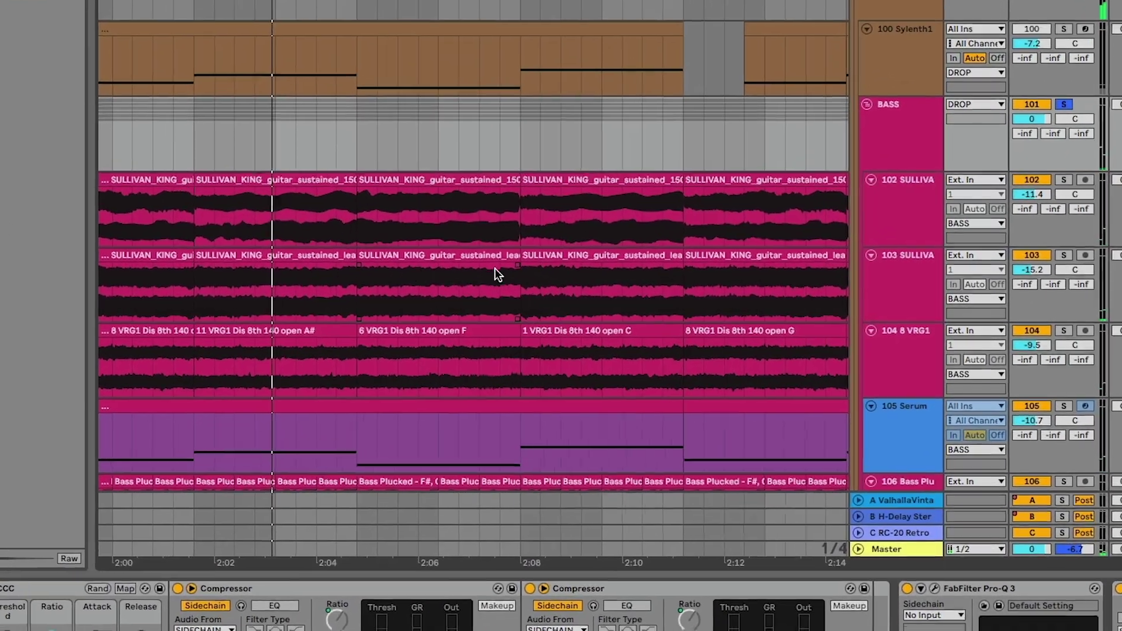
# - Solo the BASS group's layers one after another, from guitar track 102 through 105 Serum and on to Kontakt, and listen to each
pyautogui.press('space')
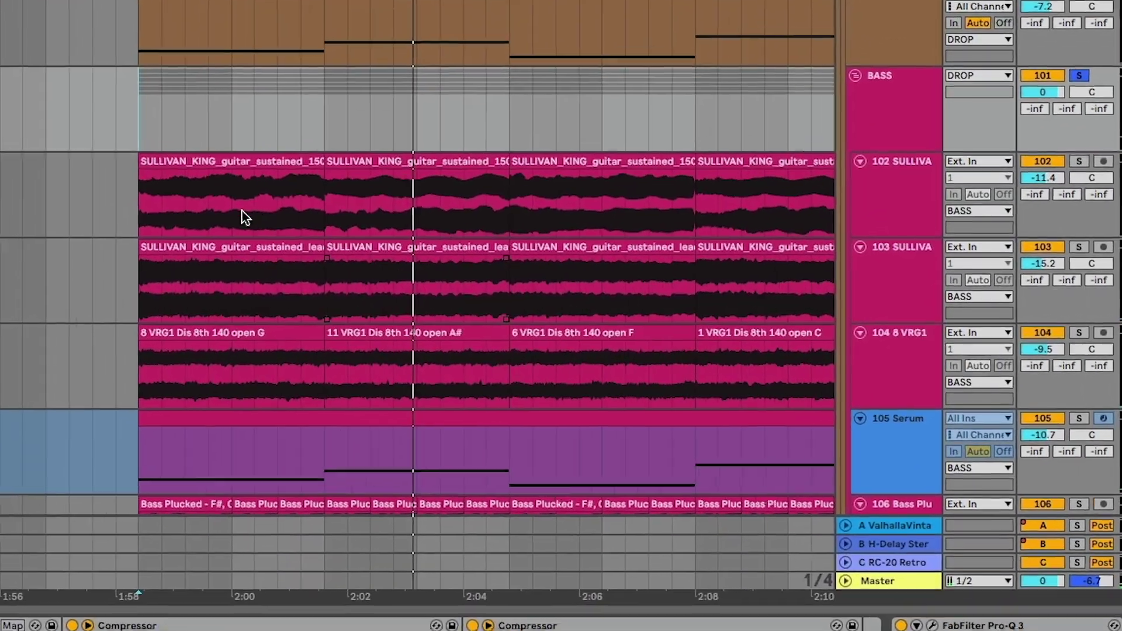
pyautogui.click(317, 211)
pyautogui.press('s')
pyautogui.press('space')
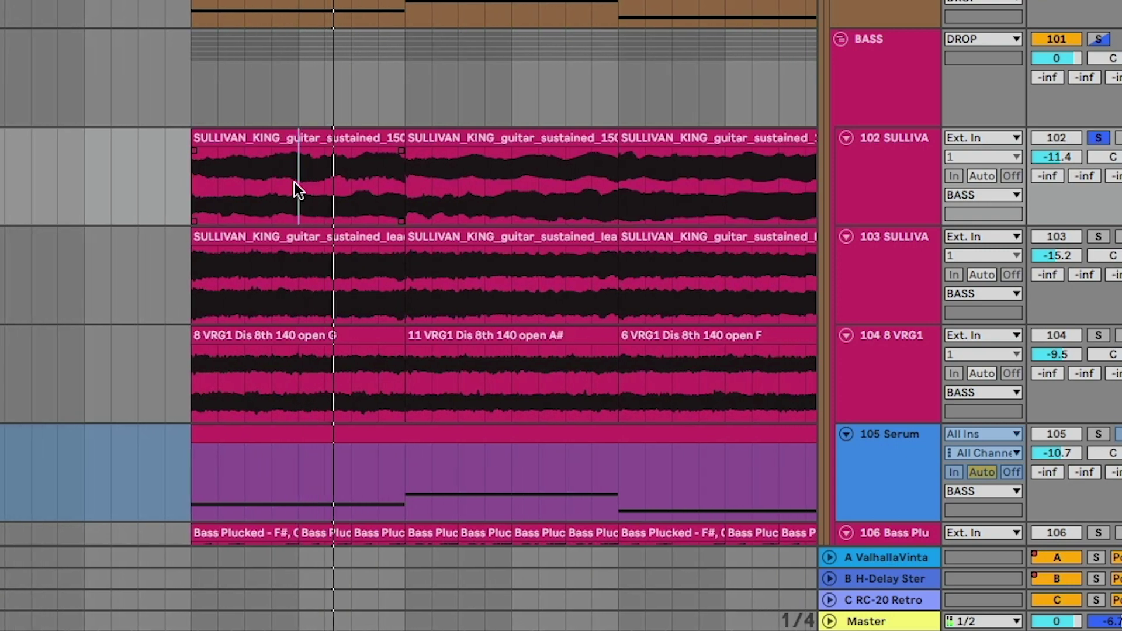
pyautogui.hscroll(3, 374, 266)
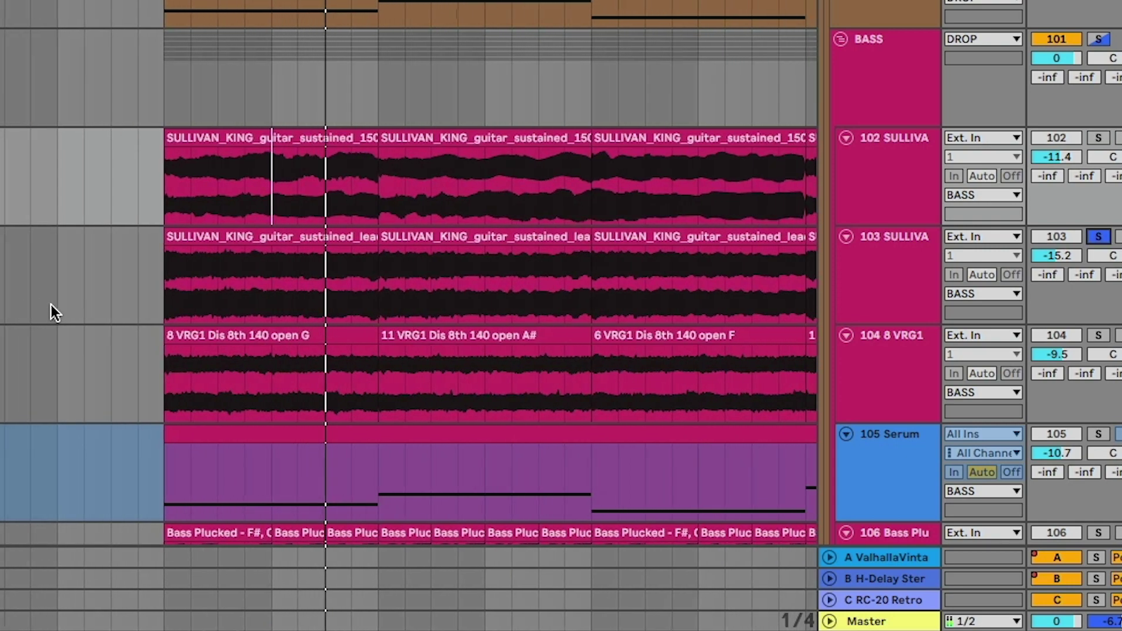
pyautogui.hscroll(3, 51, 304)
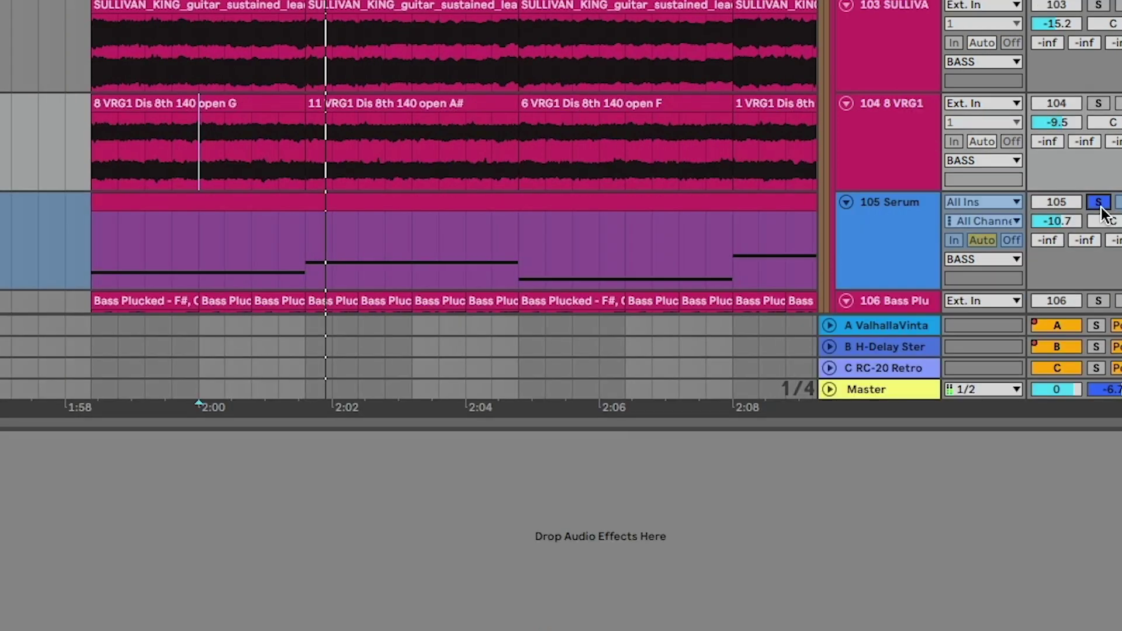
pyautogui.scroll(-4, 420, 344)
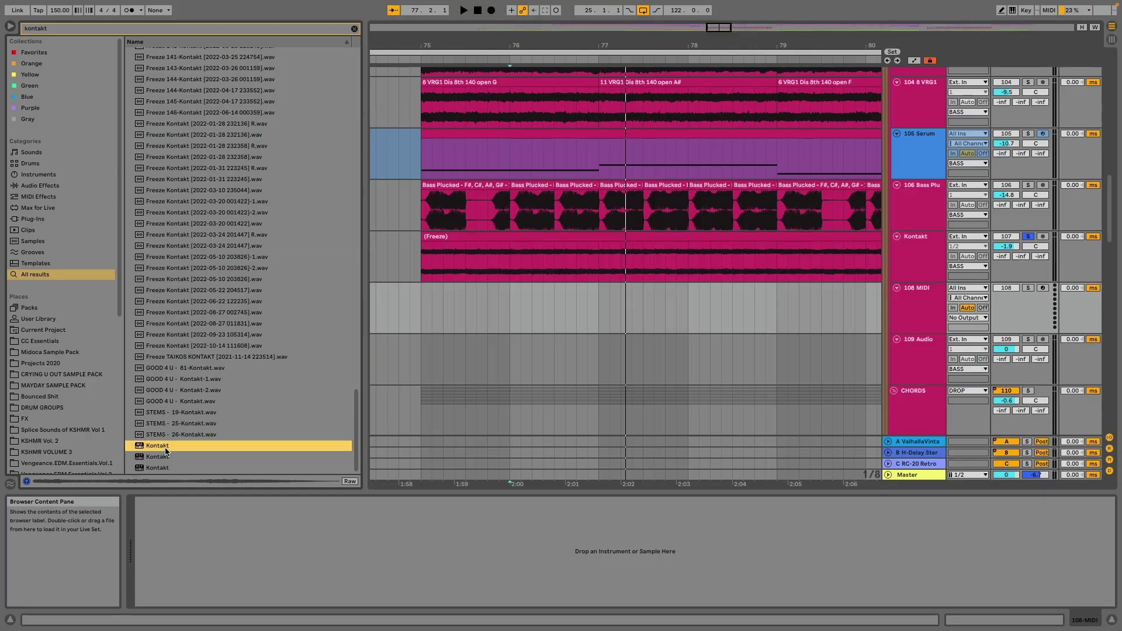
# - Load Kontakt onto the 108 MIDI track and open the song pattern selector of Electric Sunburst Deluxe (Melody)
pyautogui.moveTo(166, 451); pyautogui.dragTo(202, 438)
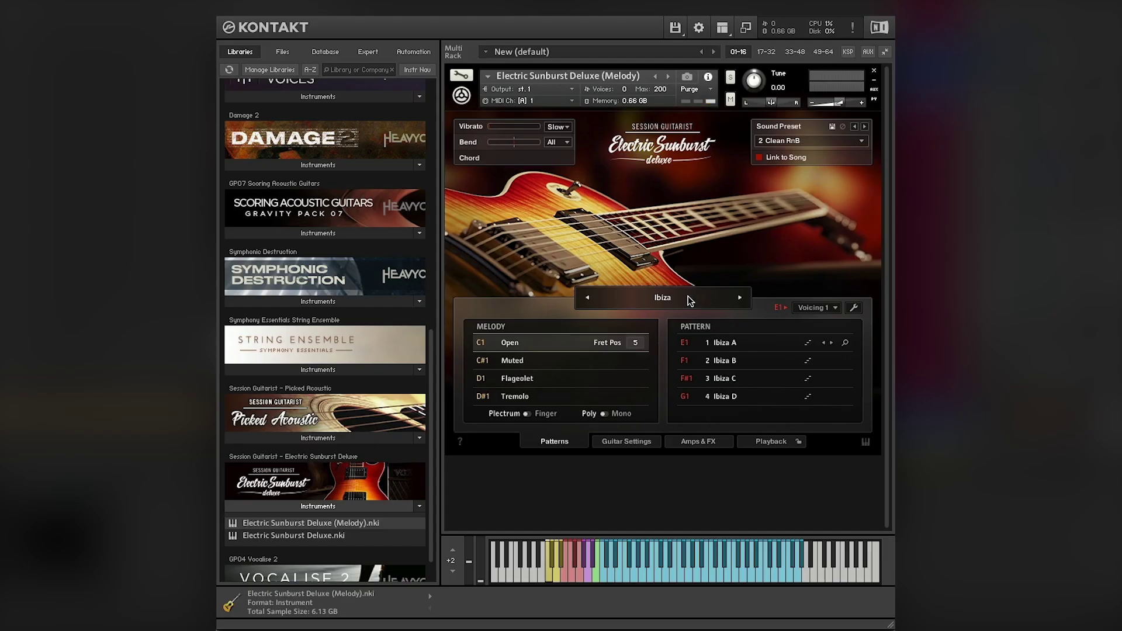
pyautogui.click(695, 301)
pyautogui.click(520, 251)
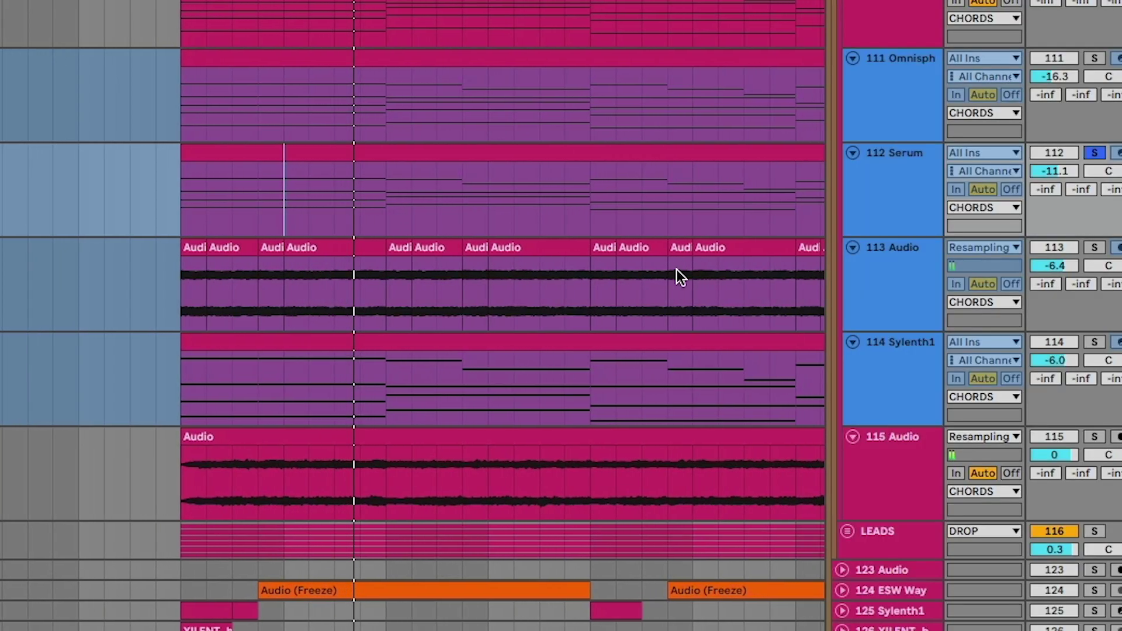
# - Audition the CHORDS layers 113 Audio, 114 Sylenth1 and 115 Audio in turn
pyautogui.click(339, 248)
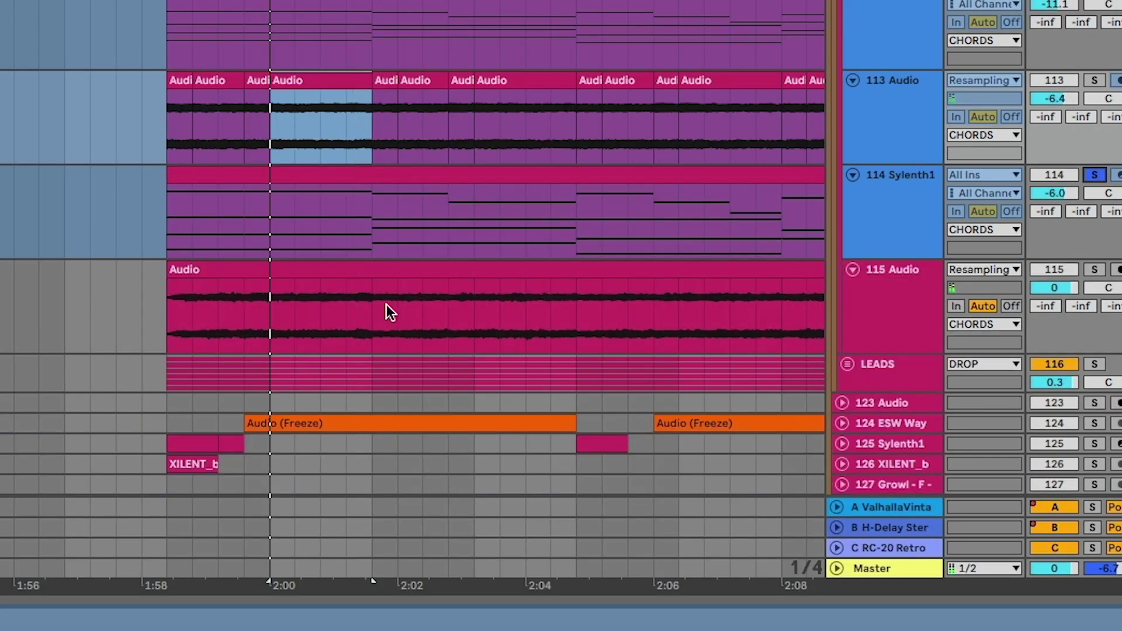
pyautogui.click(305, 414)
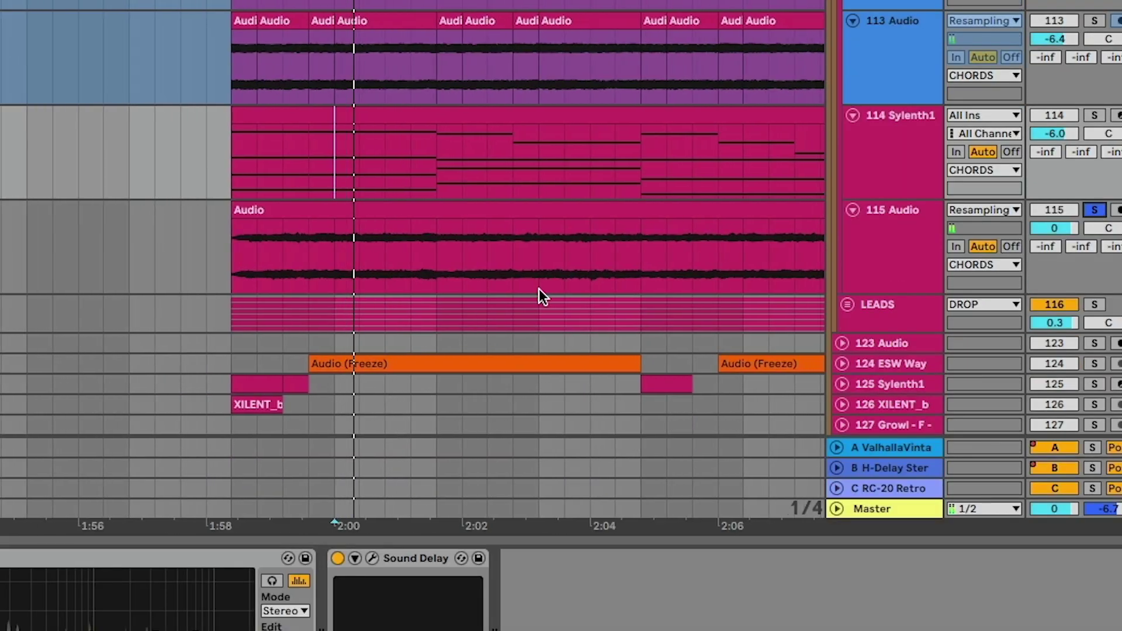
pyautogui.click(895, 327)
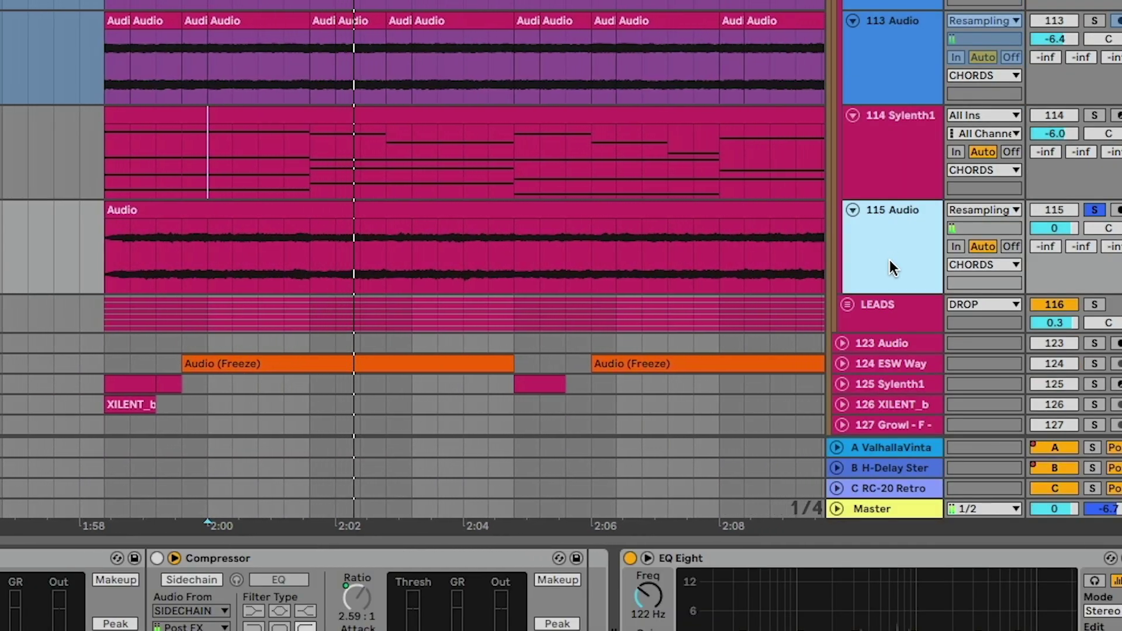
# - Play the LEADS group and solo its layers one by one, starting with 117 Omnisphere
pyautogui.click(911, 312)
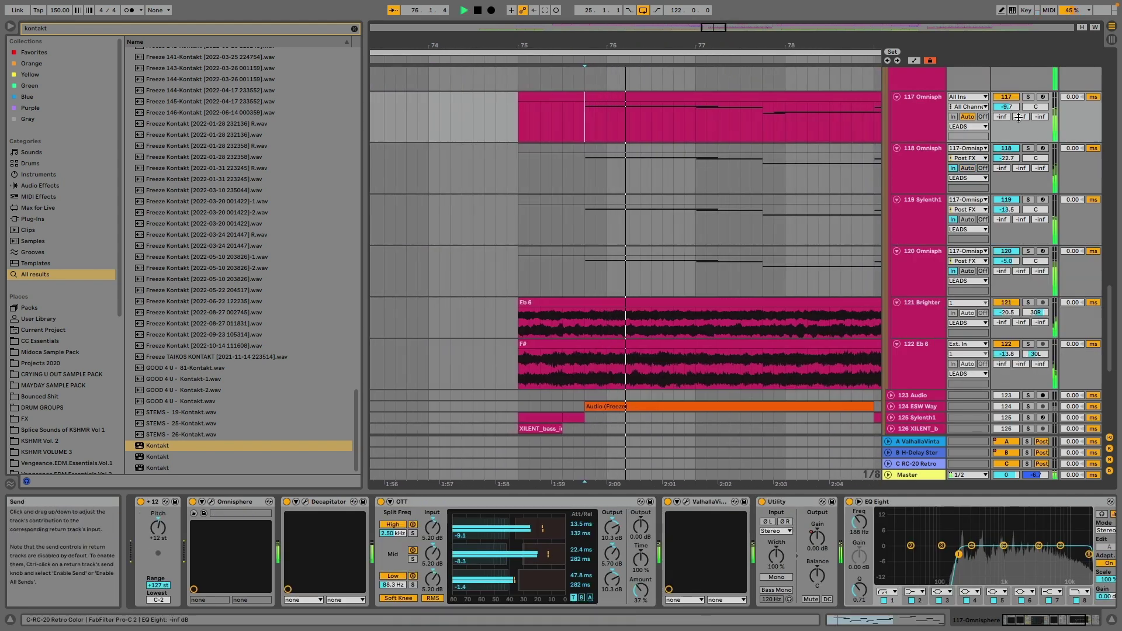
pyautogui.scroll(3, 895, 274)
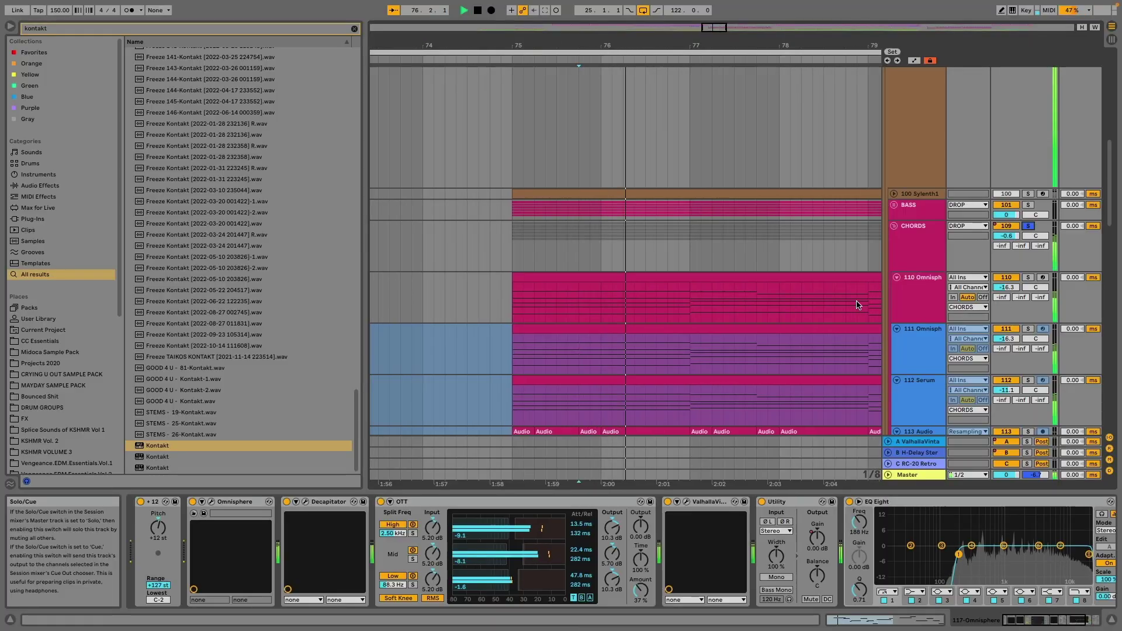
pyautogui.scroll(-10, 856, 302)
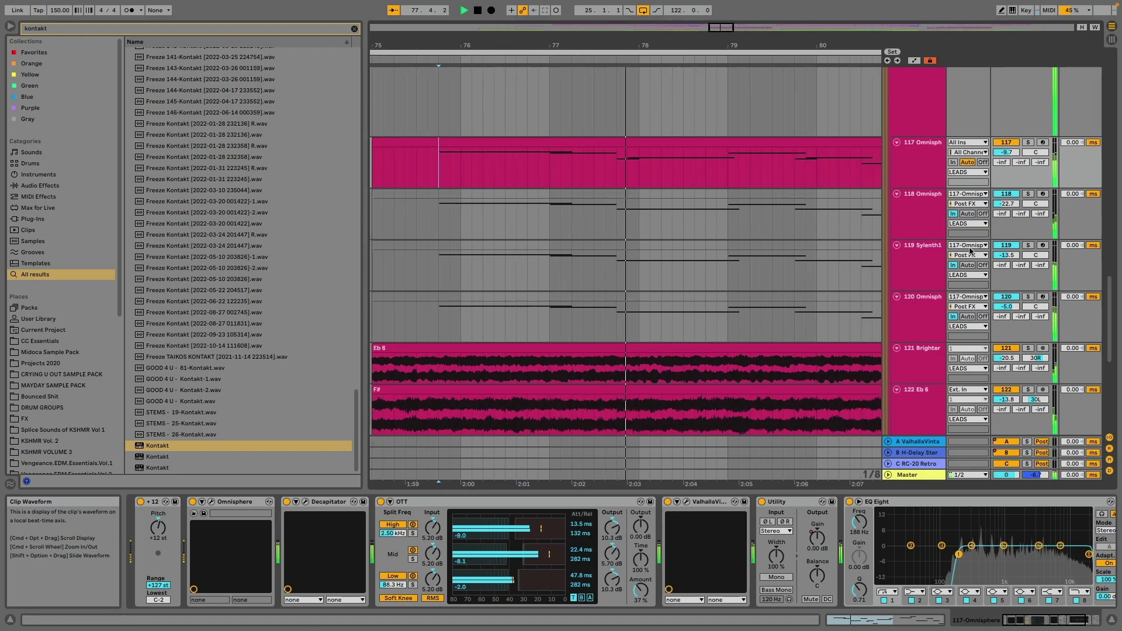
pyautogui.click(1028, 143)
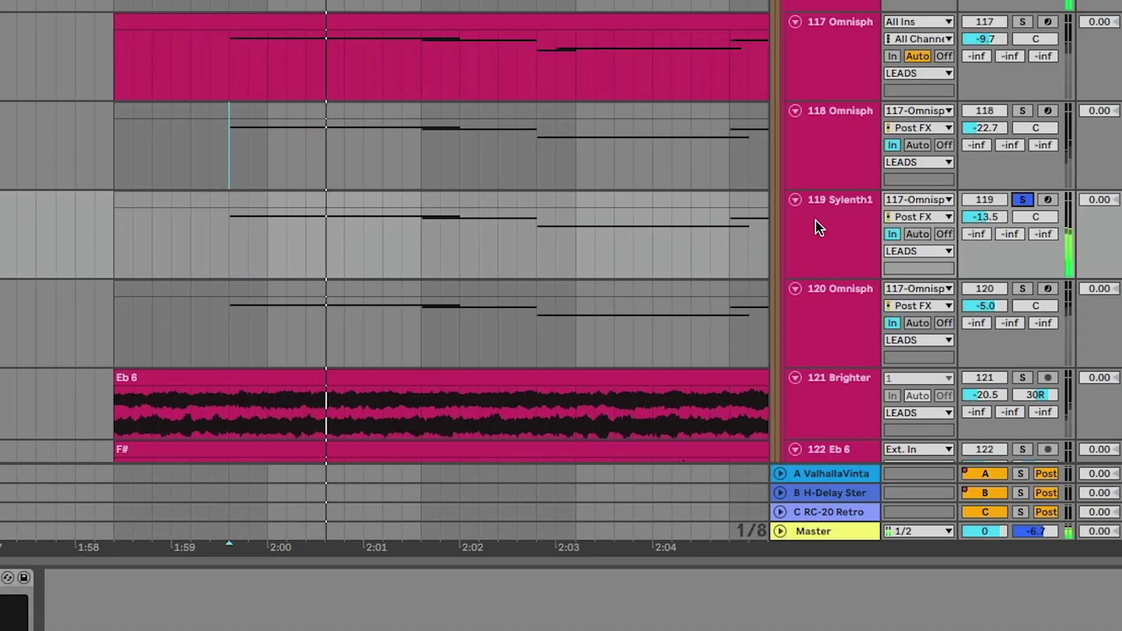
pyautogui.click(864, 430)
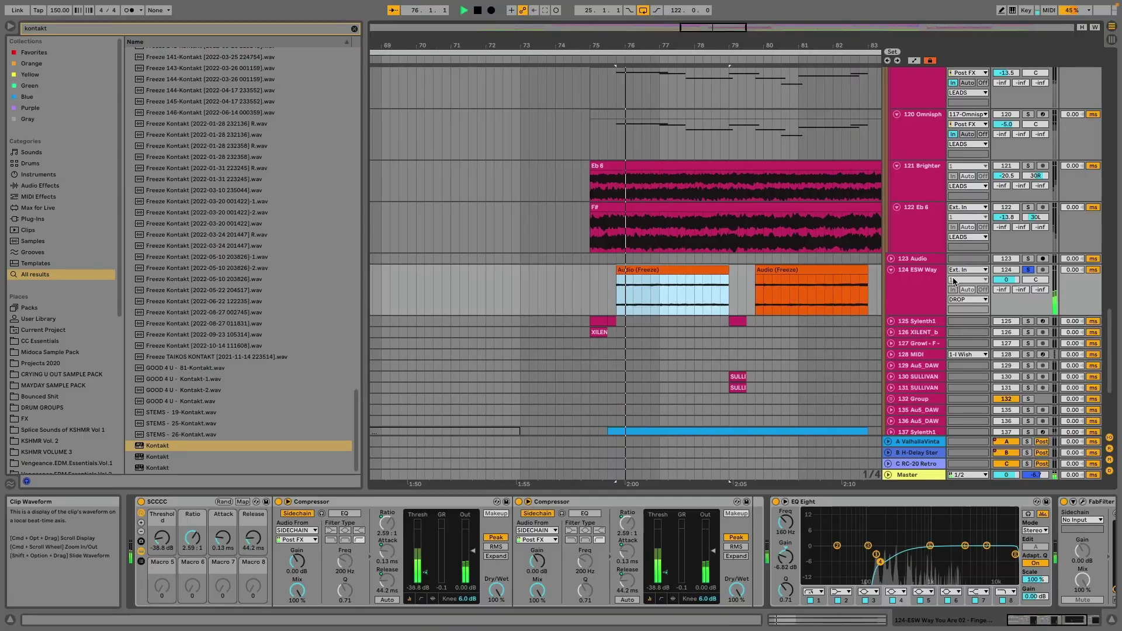
# - Fold all tracks back down from the 124 ESW Way track
pyautogui.scroll(3, 900, 375)
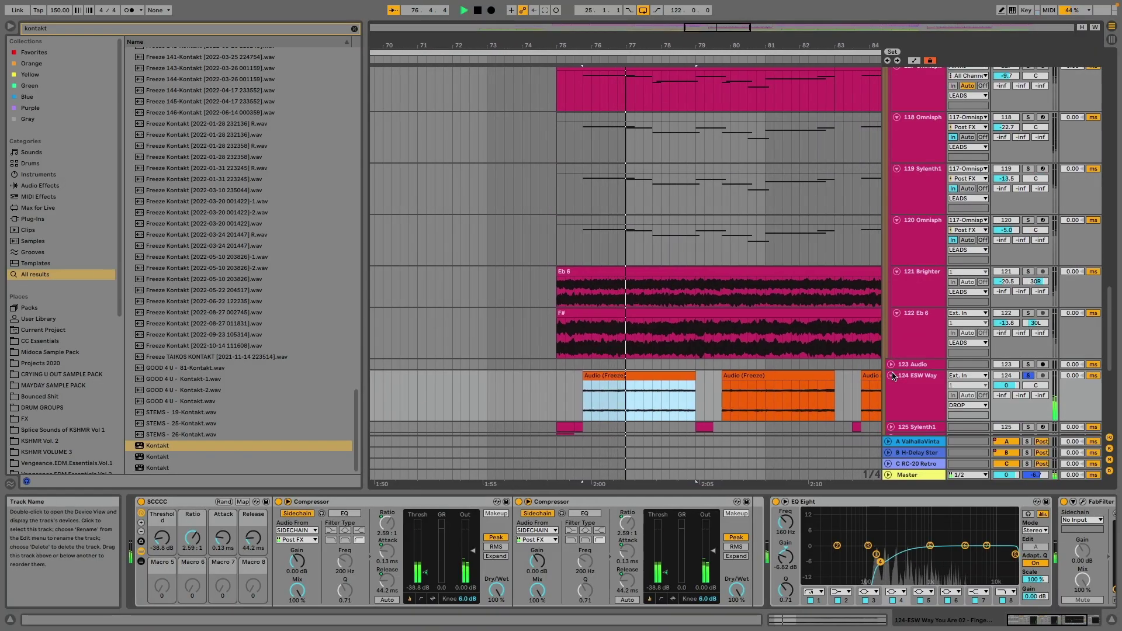
pyautogui.keyDown('alt'); pyautogui.click(891, 375); pyautogui.keyUp('alt')
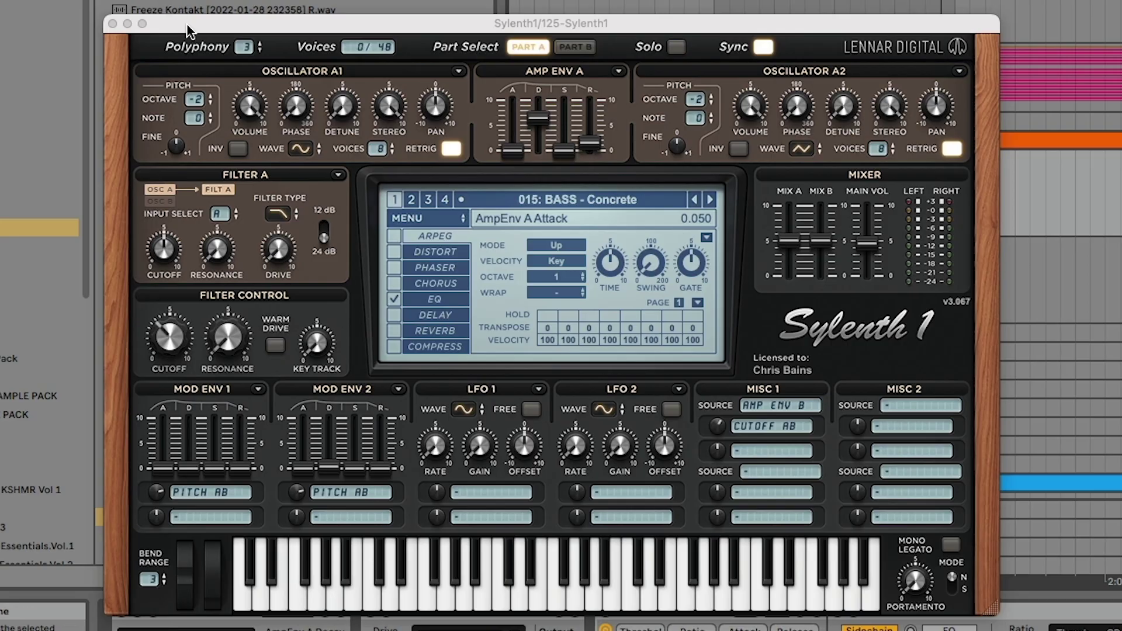
# - Close the Sylenth1 window and switch the Saturator on track 125 off and back on to compare the sound
pyautogui.click(113, 24)
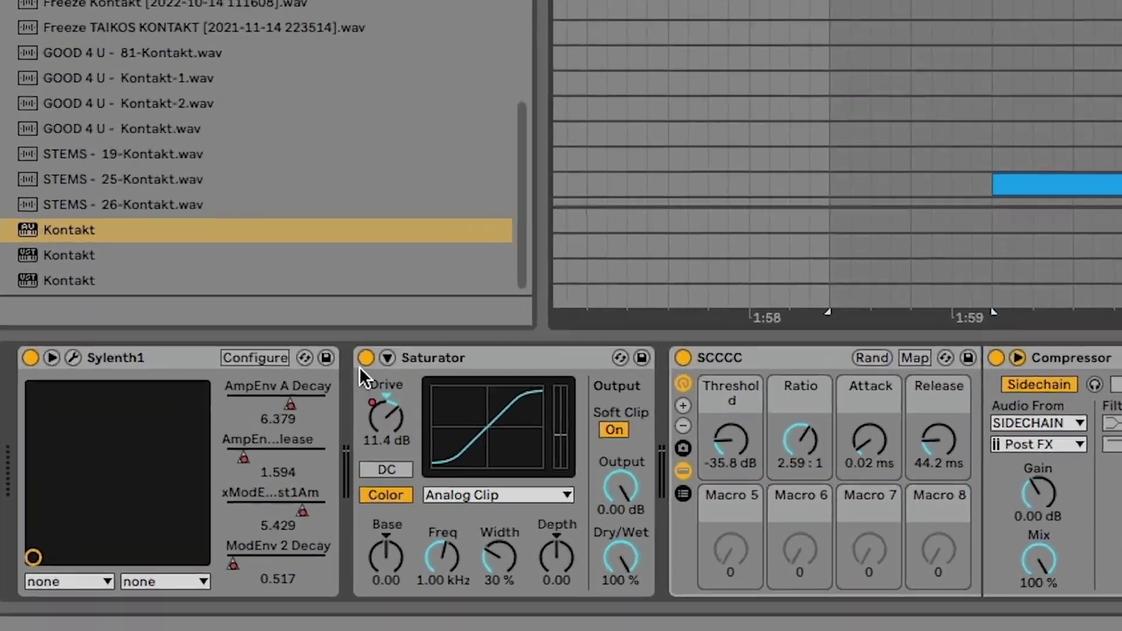
pyautogui.click(287, 502)
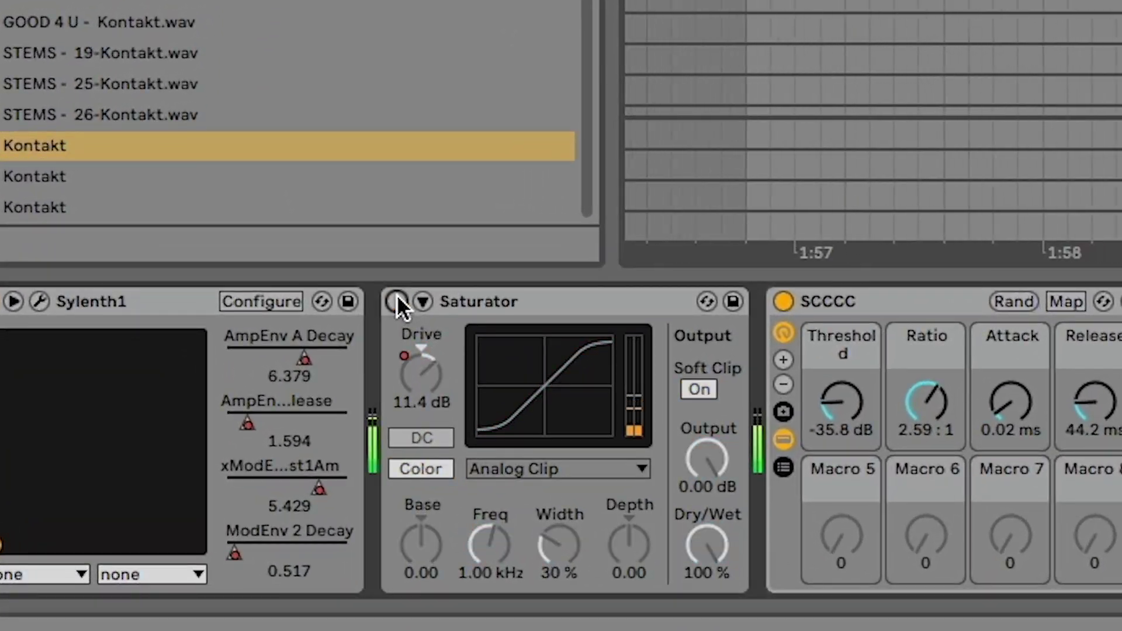
pyautogui.click(397, 297)
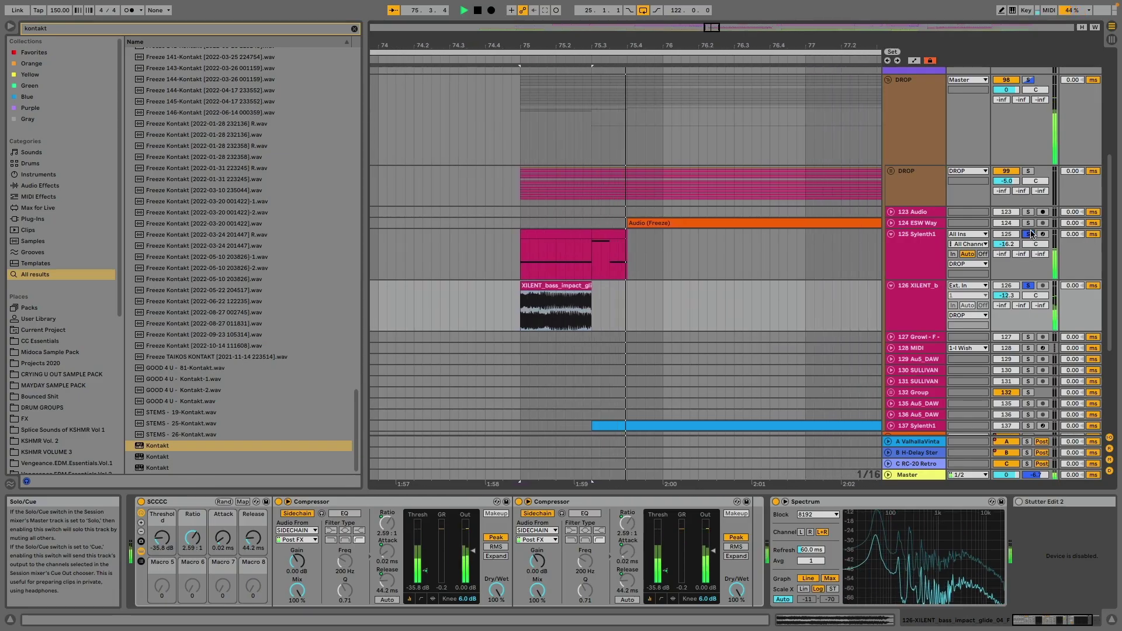
# - Play the soloed 137 Sylenth1 arpeggio clip from 75.3.1 and listen to it together with its note pattern
pyautogui.click(475, 286)
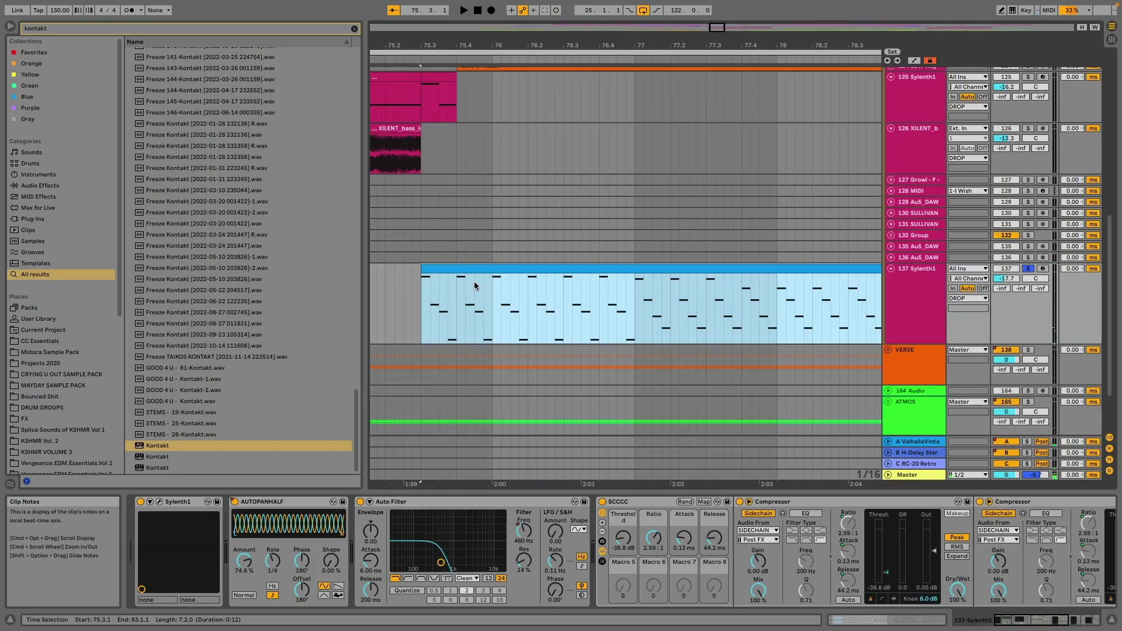
pyautogui.press('z')
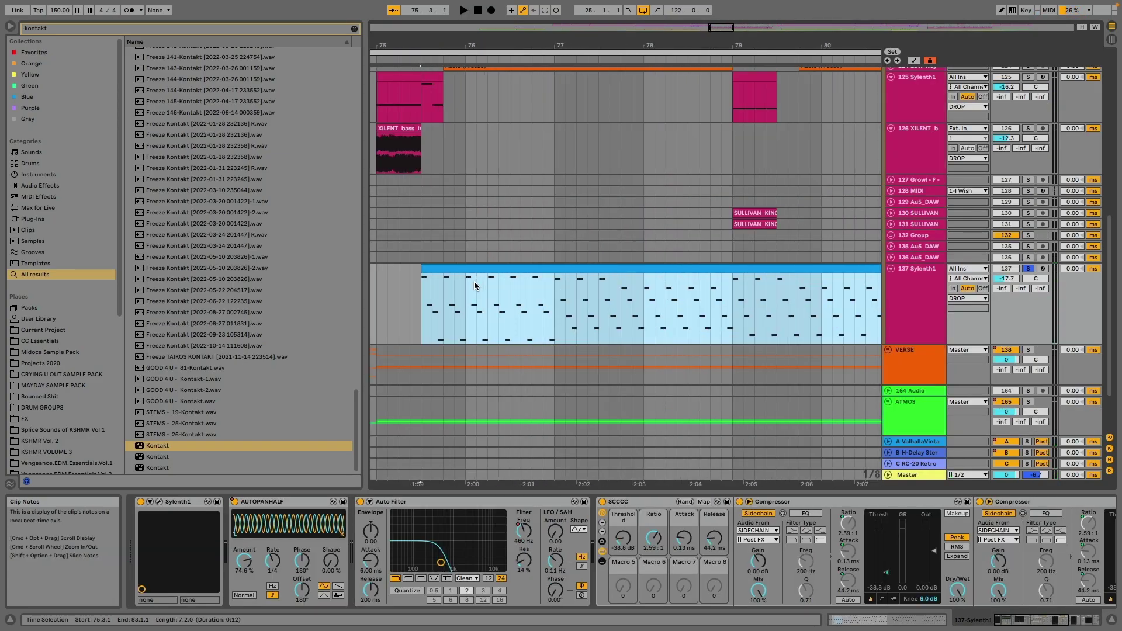
pyautogui.press('x')
pyautogui.press('space')
pyautogui.press('z')
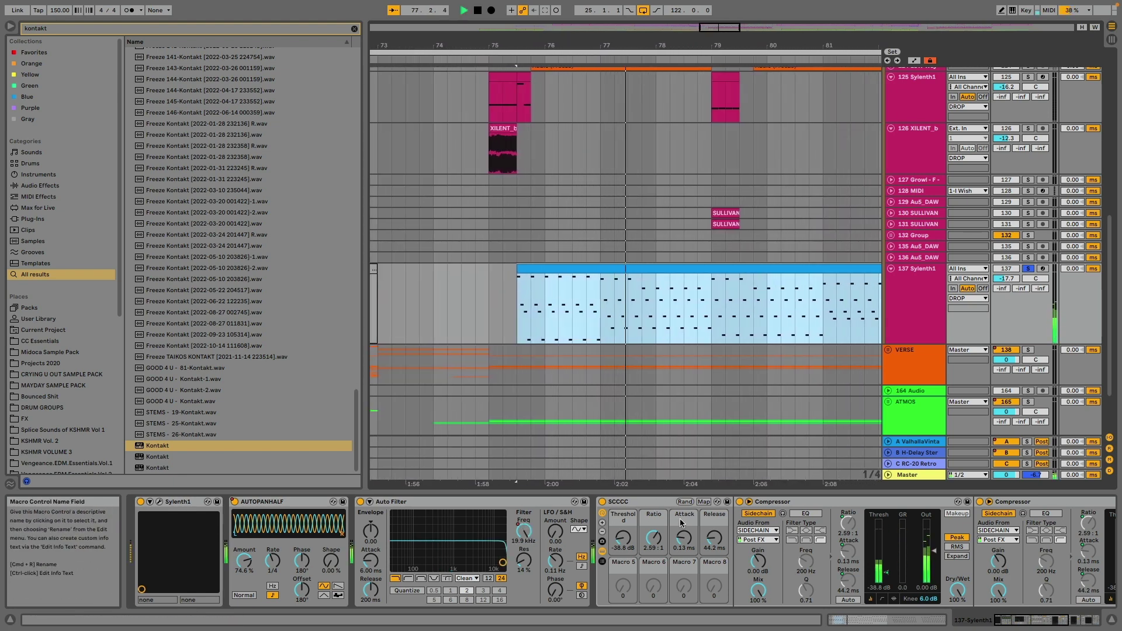
pyautogui.hscroll(5, 583, 322)
pyautogui.hscroll(-3, 582, 326)
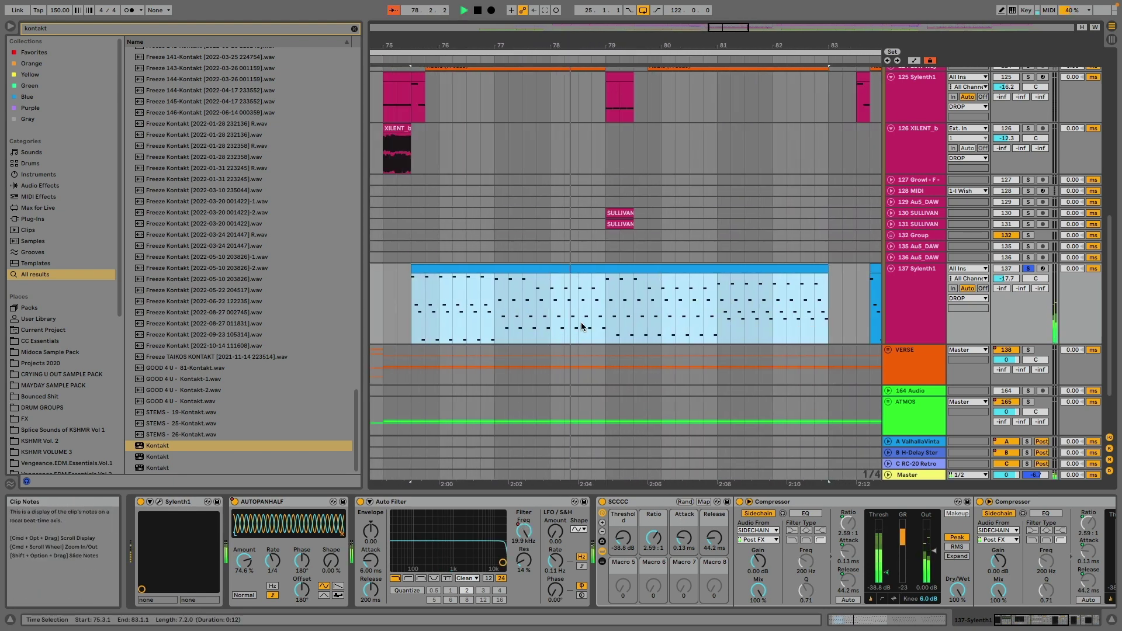
pyautogui.press('-')
pyautogui.press('space')
# - Solo the two SULLIVAN tracks 130 and 131 together and play their guitar and synth clips at bar 79
pyautogui.scroll(5, 608, 331)
pyautogui.click(610, 331)
pyautogui.press('+')
pyautogui.press('+')
pyautogui.press('+')
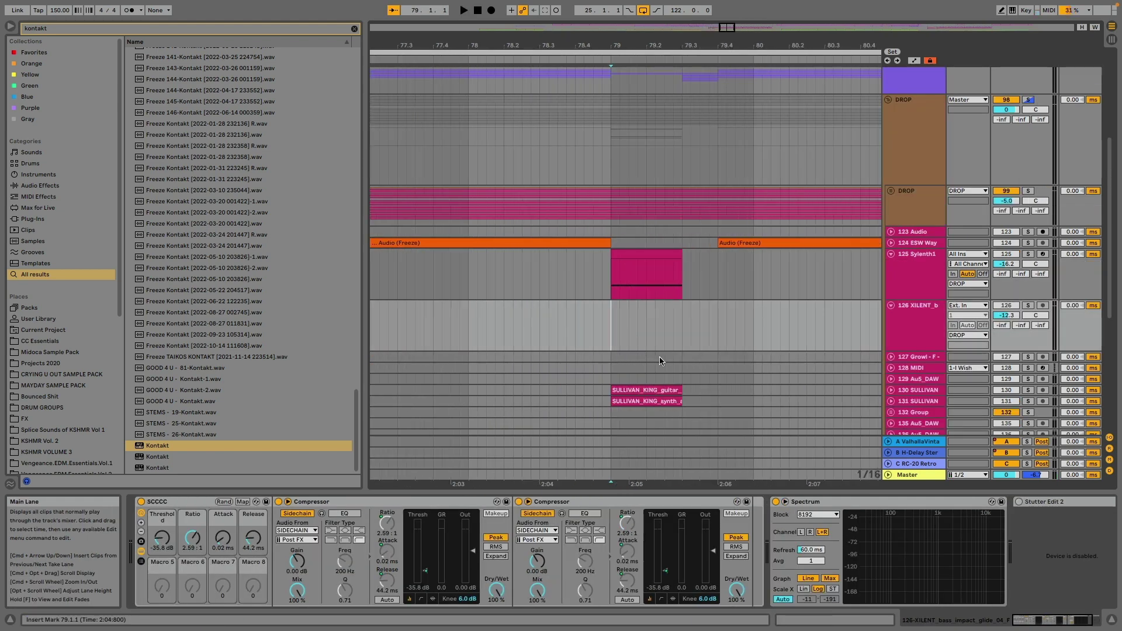
pyautogui.click(932, 402)
pyautogui.keyDown('shift'); pyautogui.click(932, 390); pyautogui.keyUp('shift')
pyautogui.press('s')
pyautogui.press('space')
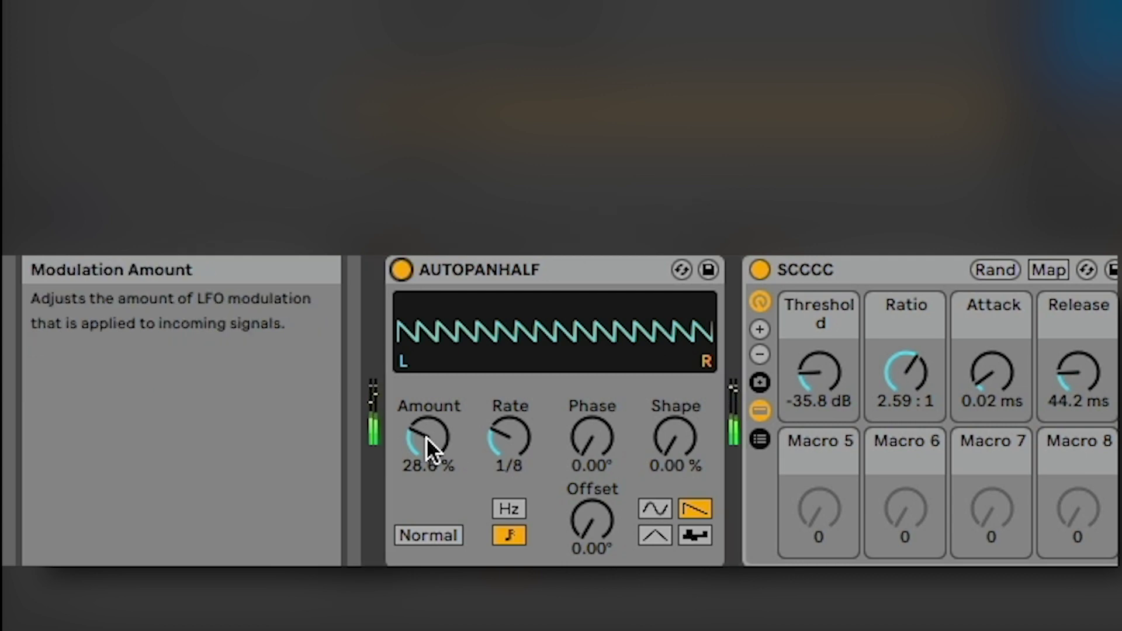
# - Adjust the modulation amount of AUTOPANHALF and listen to the SULLIVAN_KING synth clip on track 131
pyautogui.moveTo(426, 439); pyautogui.dragTo(431, 430)
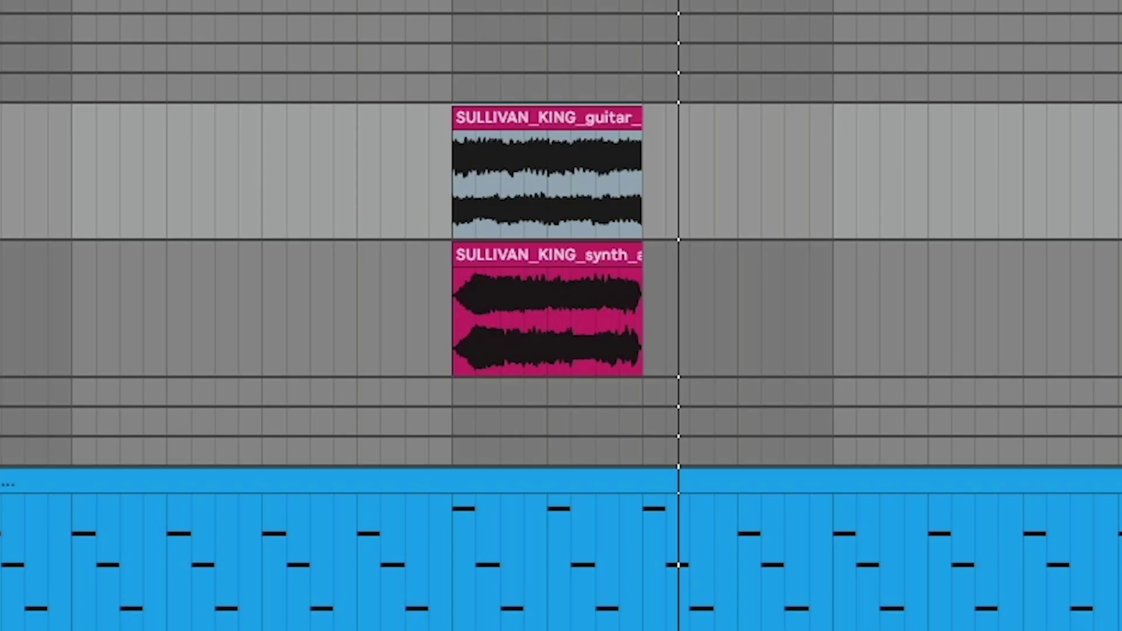
pyautogui.click(634, 268)
pyautogui.press('space')
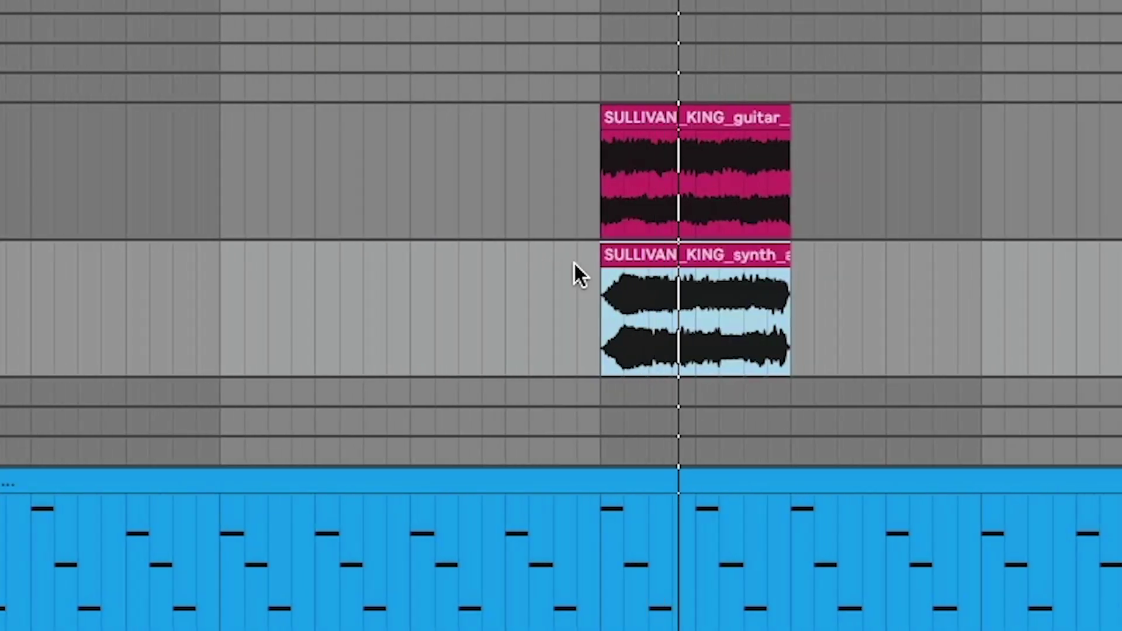
pyautogui.press('space')
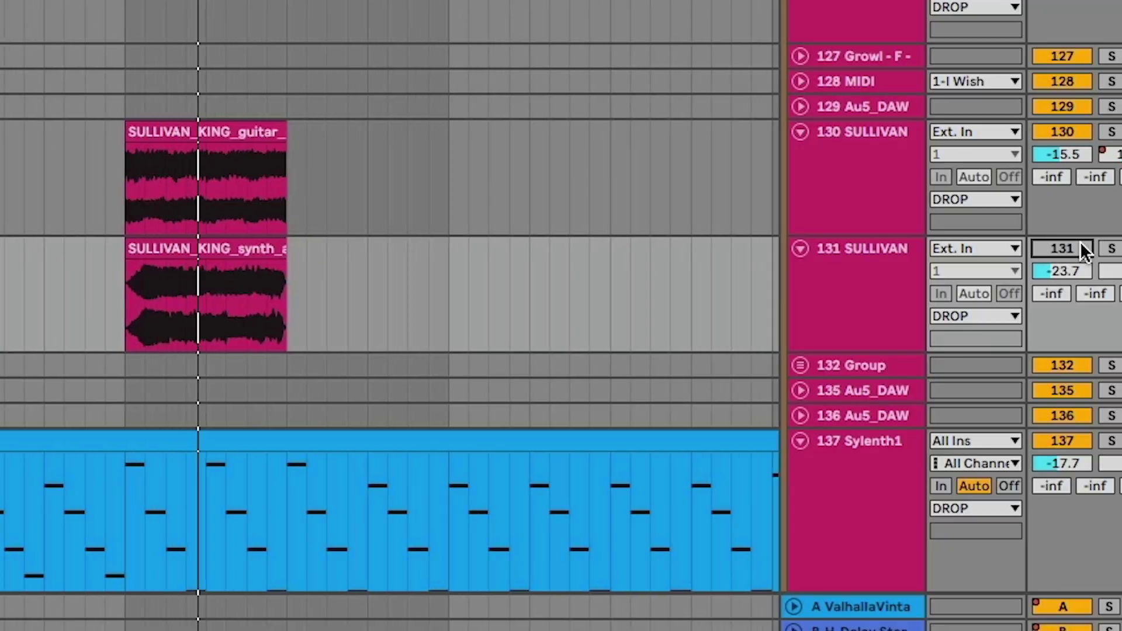
# - Switch track 131 back on and toggle the Saturator behind Sylenth1 to compare the sound
pyautogui.click(1081, 245)
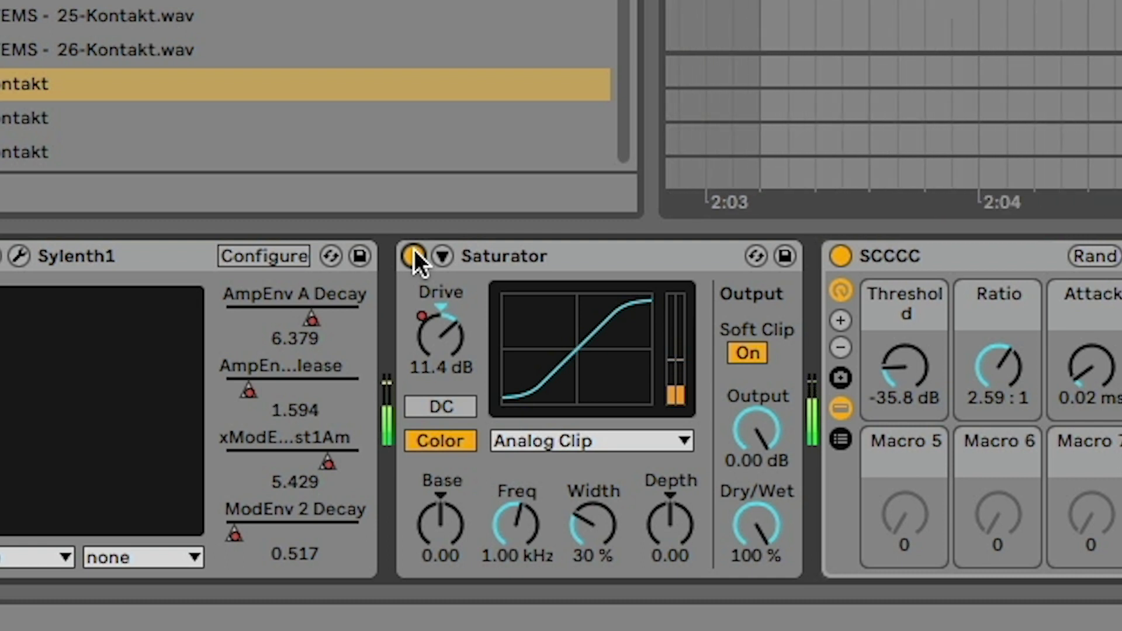
pyautogui.click(414, 253)
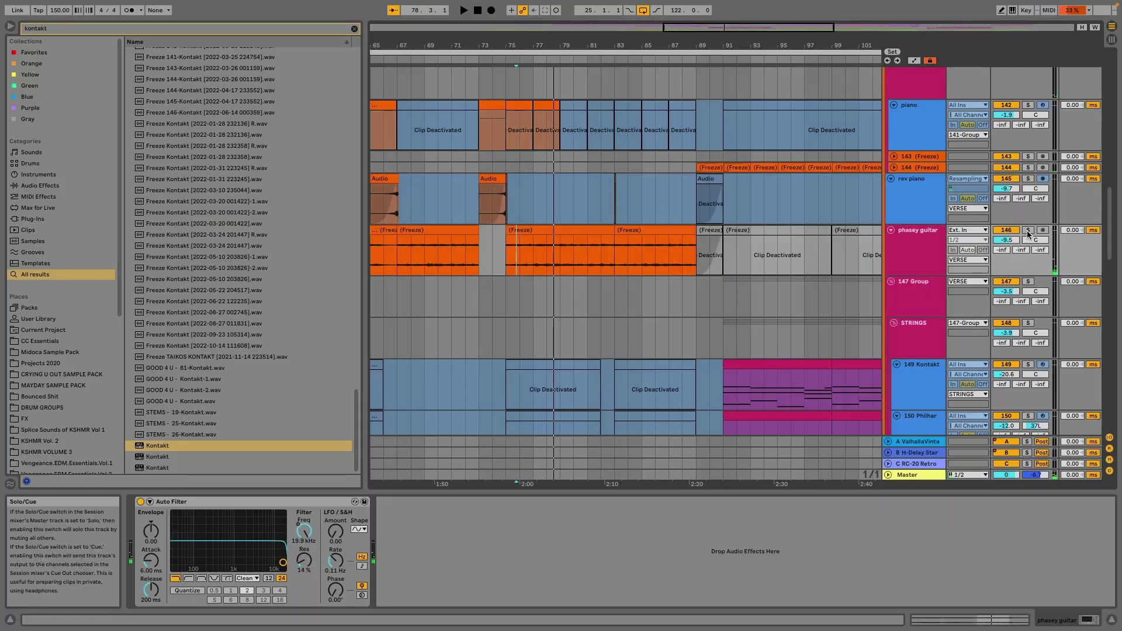
# - Listen to the soloed phasey guitar track from 68.1.1 and from its frozen clip at bar 75
pyautogui.click(411, 261)
pyautogui.press('space')
pyautogui.scroll(-6, 457, 283)
pyautogui.scroll(10, 448, 306)
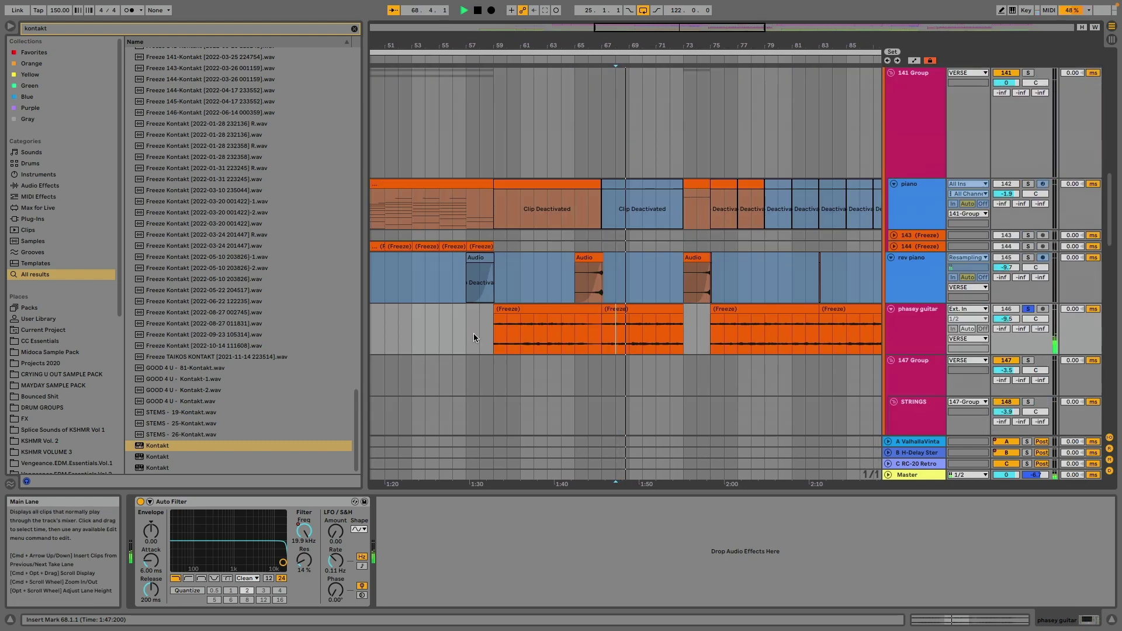
pyautogui.scroll(-5, 502, 338)
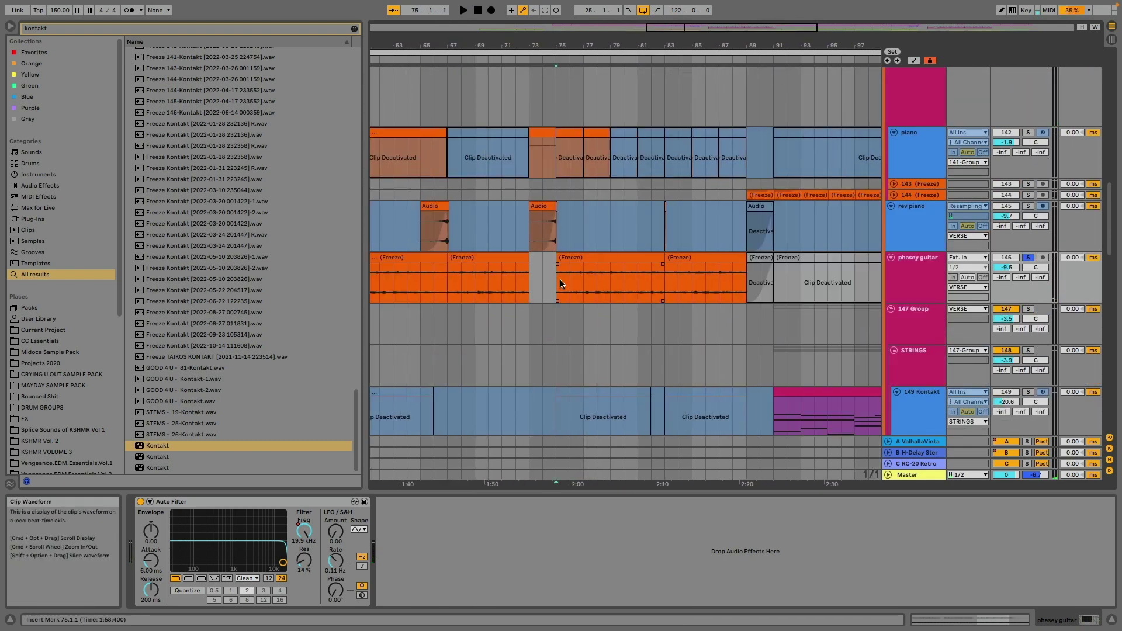
pyautogui.click(560, 279)
# - Play the soloed chords bass track from 75.1.1 and listen to its Audio 6 clips
pyautogui.scroll(-10, 573, 346)
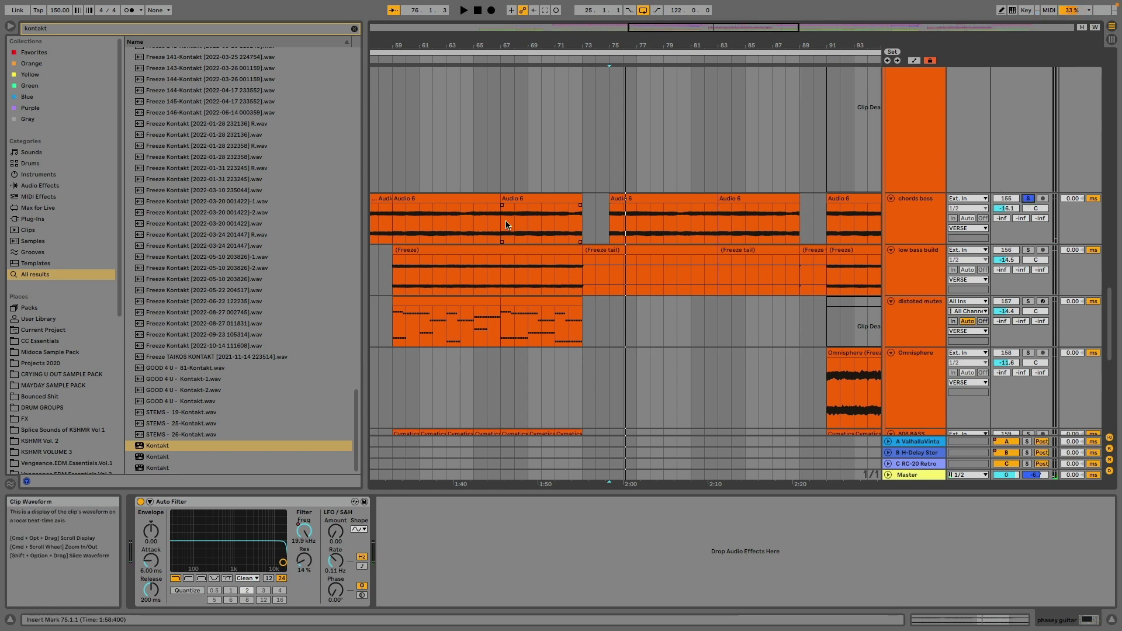
pyautogui.click(506, 225)
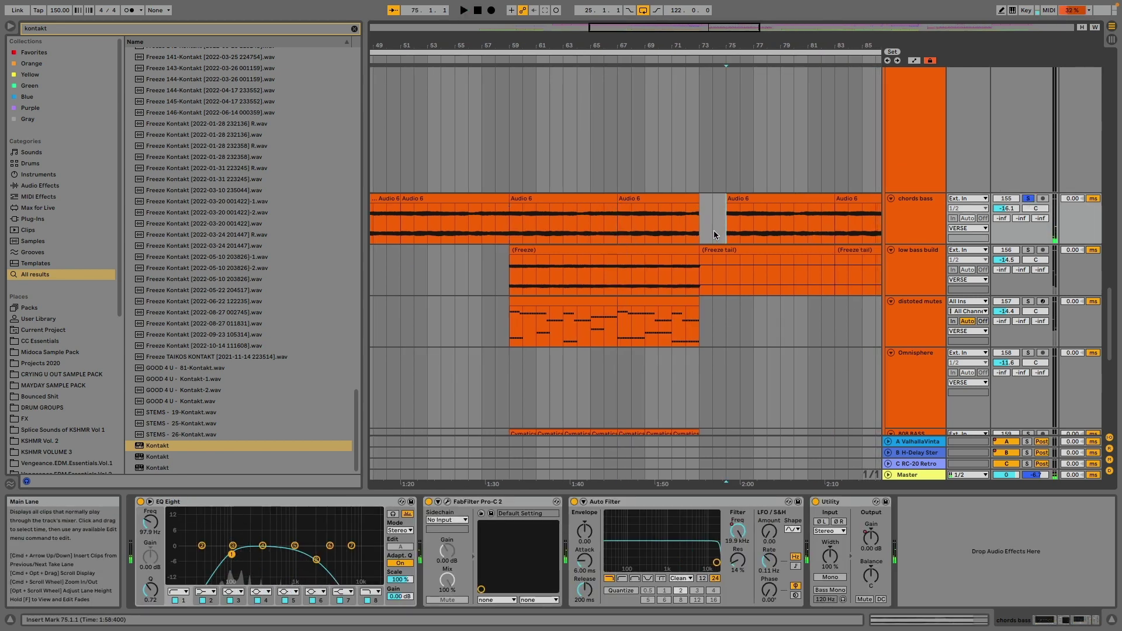
pyautogui.press('space')
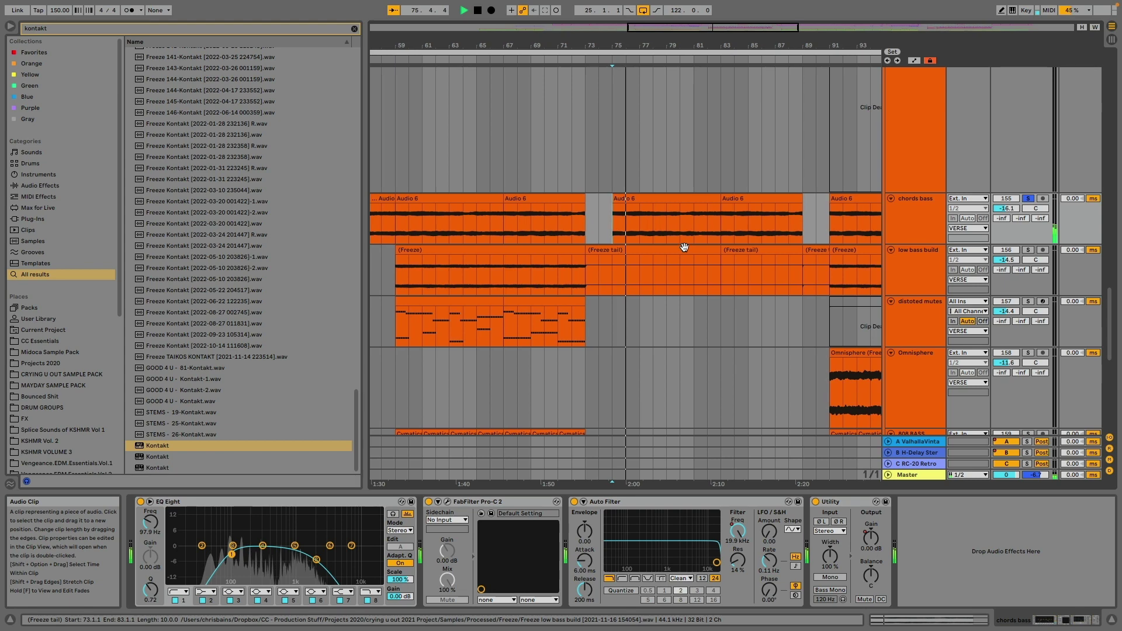
# - Unfold the 178 WLD_Voca track in the ATMOS group and examine the fade-in of its first vocal atmosphere clip
pyautogui.scroll(15, 912, 255)
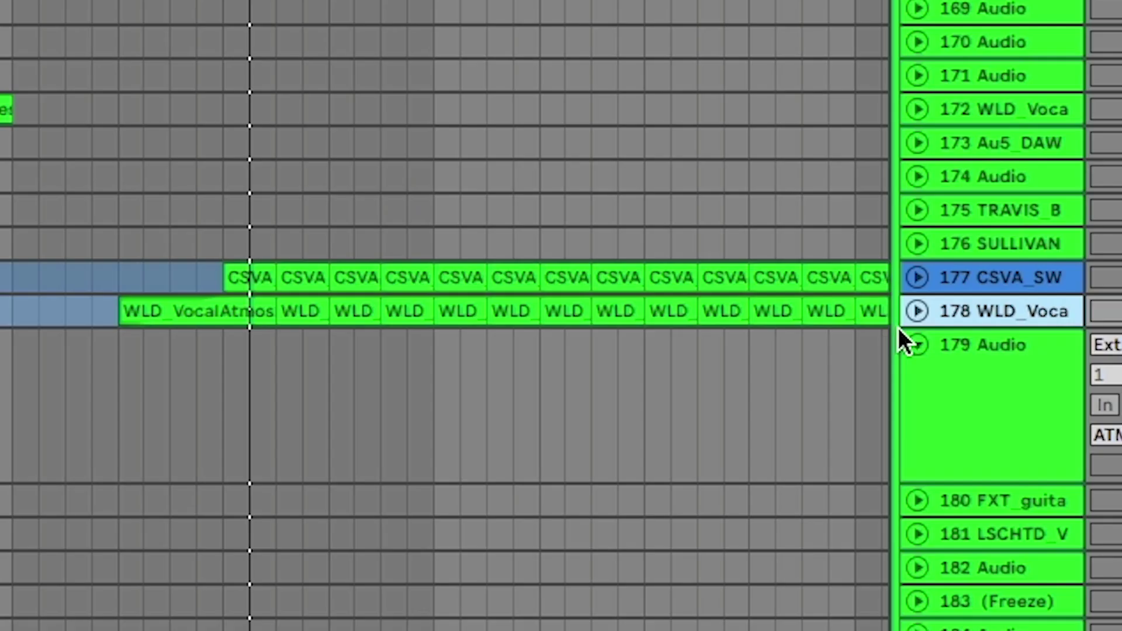
pyautogui.click(917, 310)
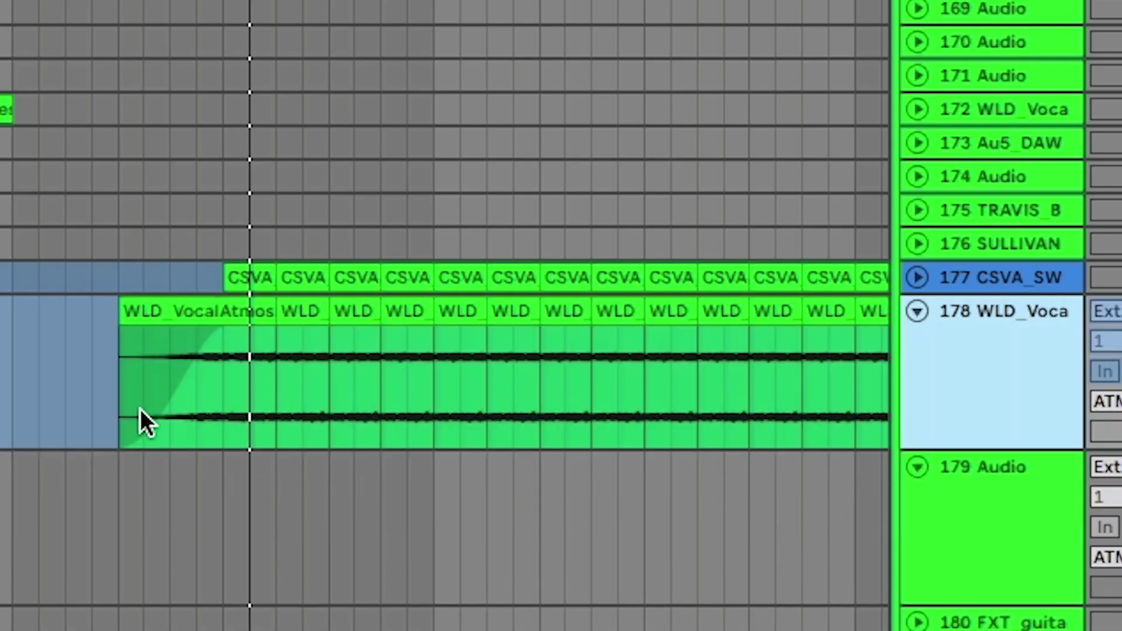
pyautogui.click(139, 402)
pyautogui.click(179, 414)
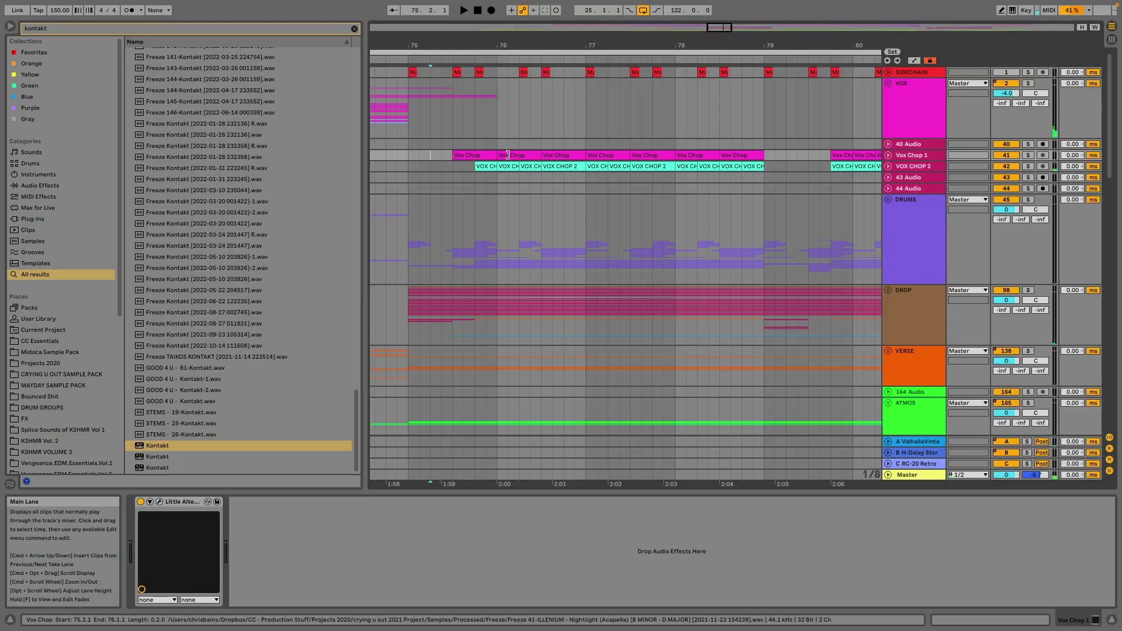
# - Unfold the Vox Chop 1 track and select the first VOX CHOP 2 clip at 75.4 to examine the vocal chops
pyautogui.click(888, 156)
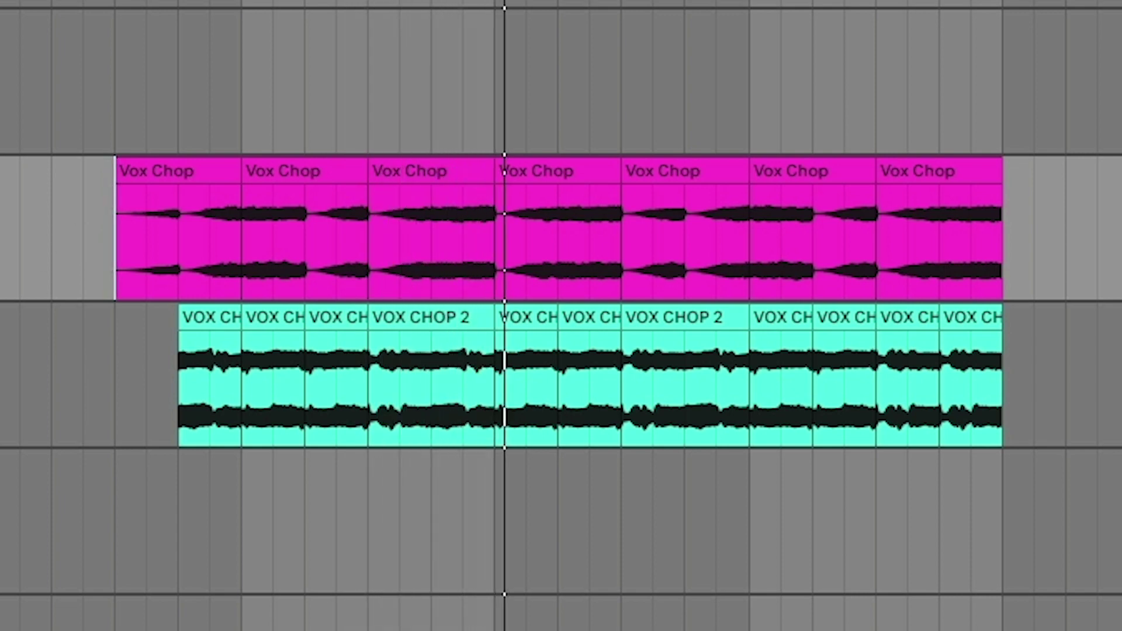
pyautogui.click(182, 418)
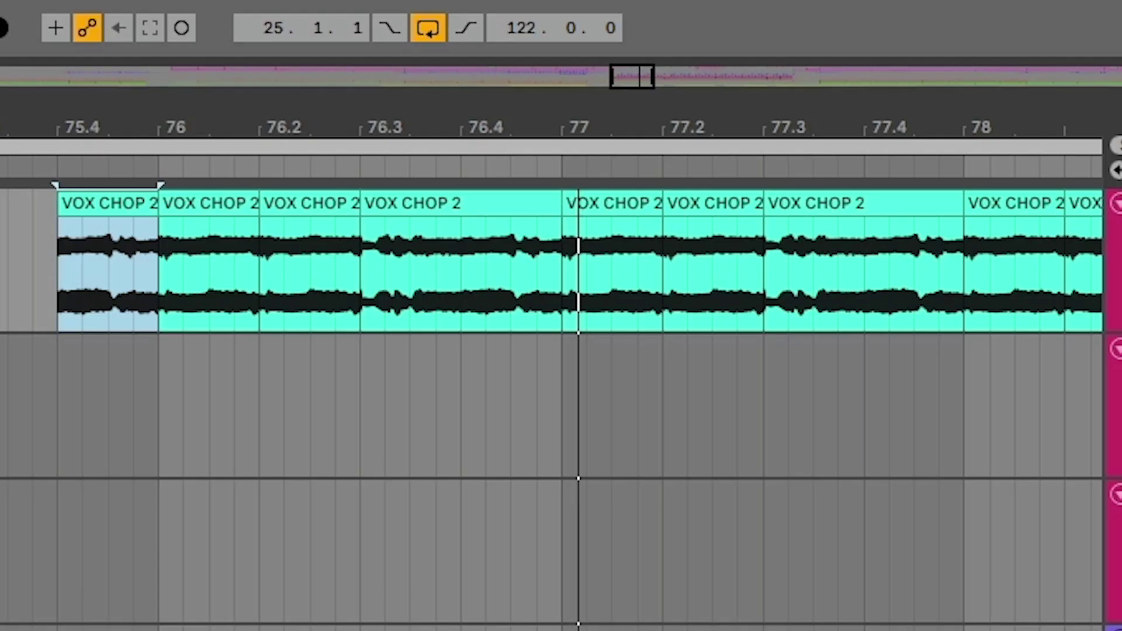
pyautogui.press('-')
pyautogui.press('-')
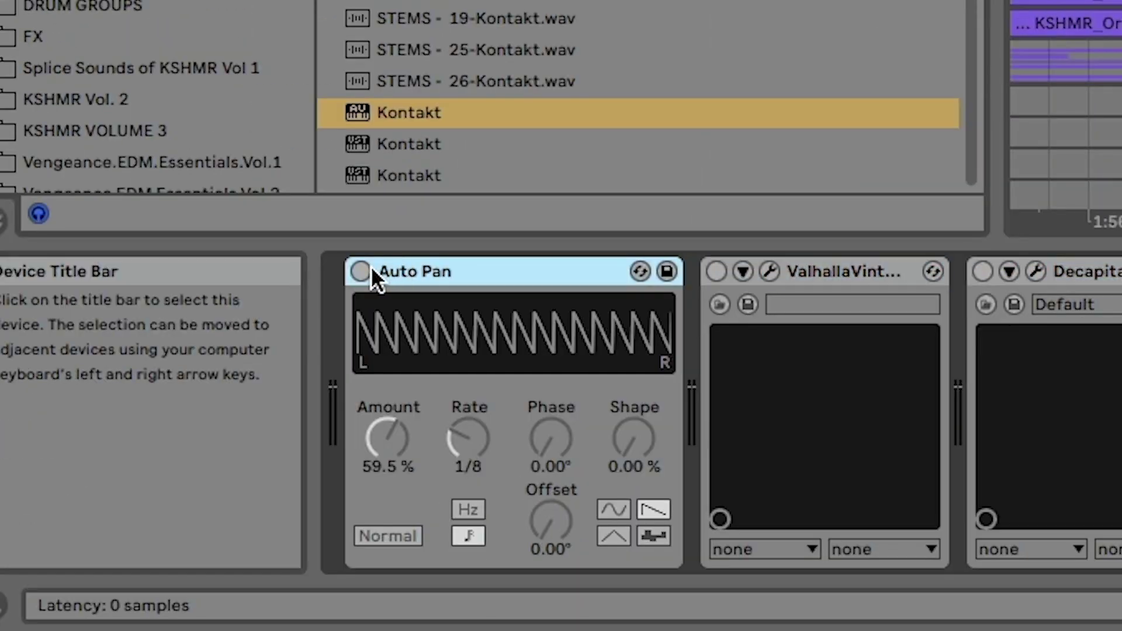
# - Switch on VOX CHOP 2's Auto Pan, ValhallaVintageVerb, Decapitator and OTT one after another, and open its FabFilter Pro-Q 3
pyautogui.click(363, 270)
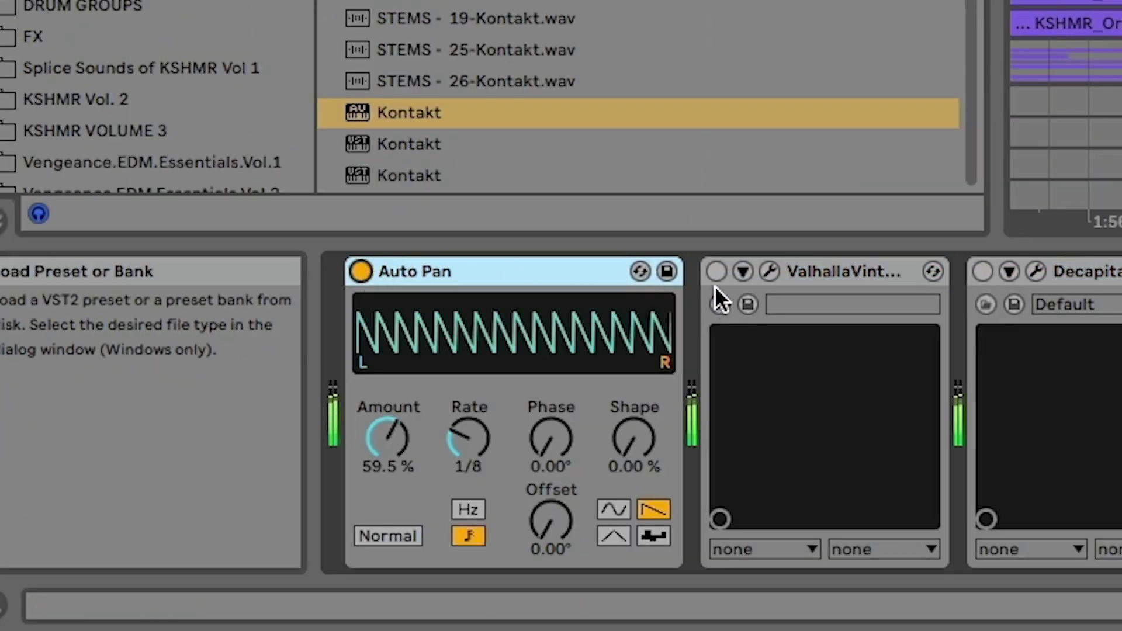
pyautogui.click(716, 271)
pyautogui.click(982, 272)
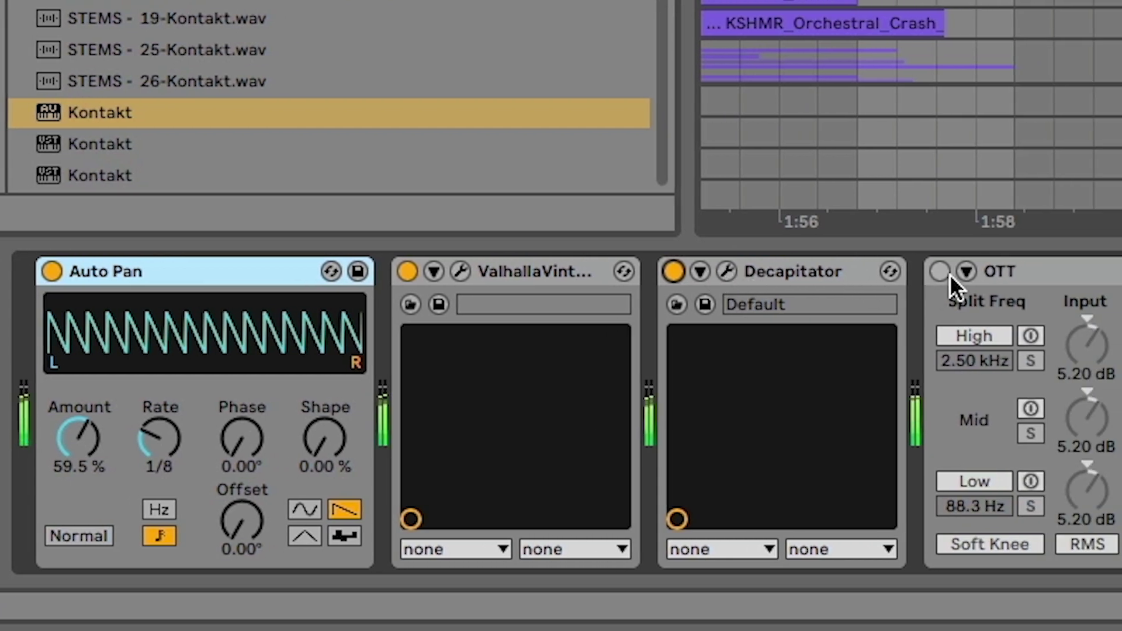
pyautogui.click(940, 271)
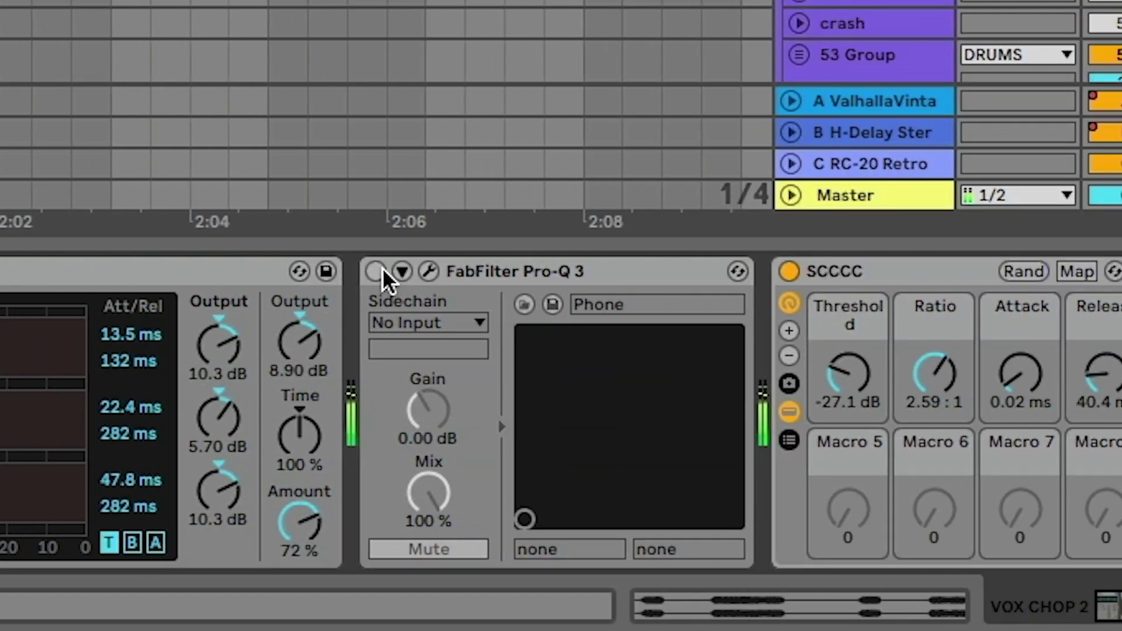
pyautogui.click(428, 272)
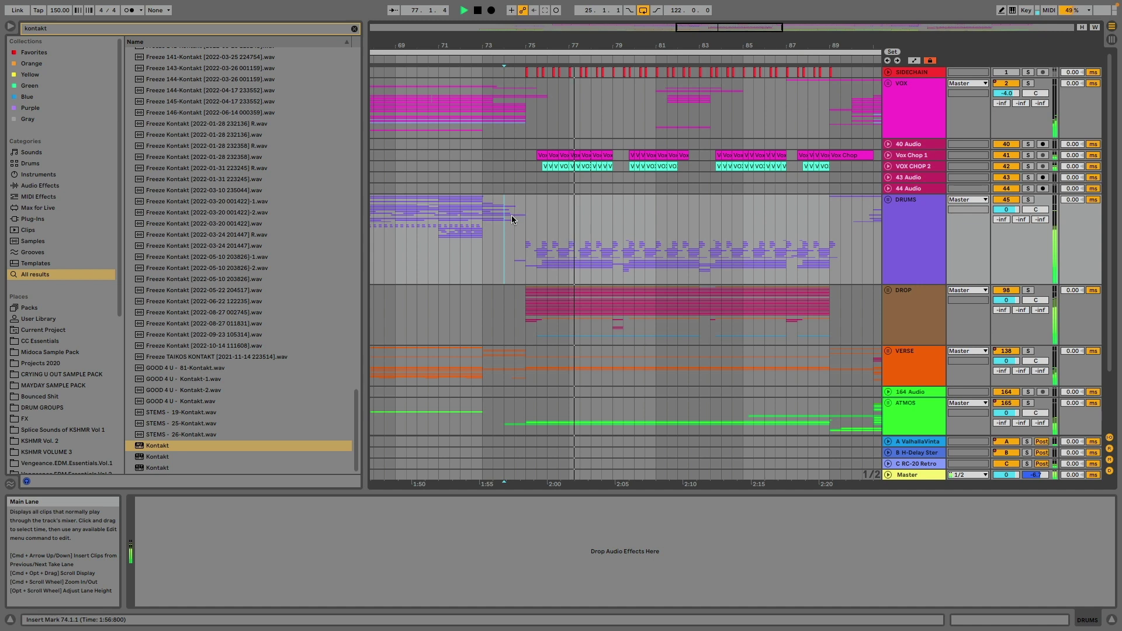
# - Look over the groups from DRUMS down to FX while the full drop plays from 74.1.1
pyautogui.scroll(-3, 587, 346)
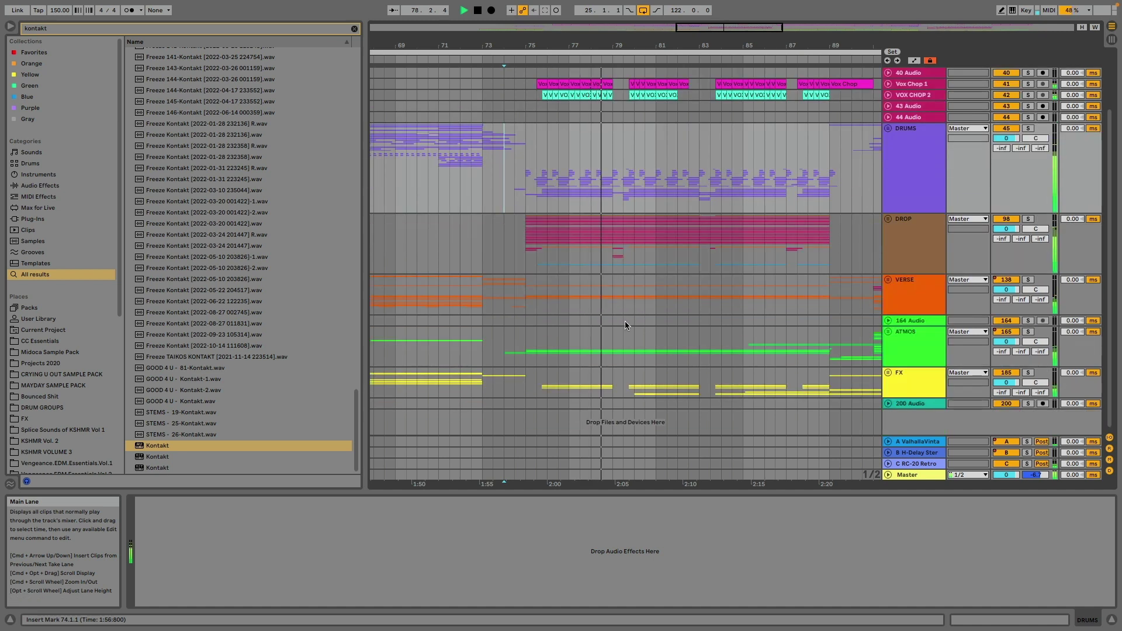